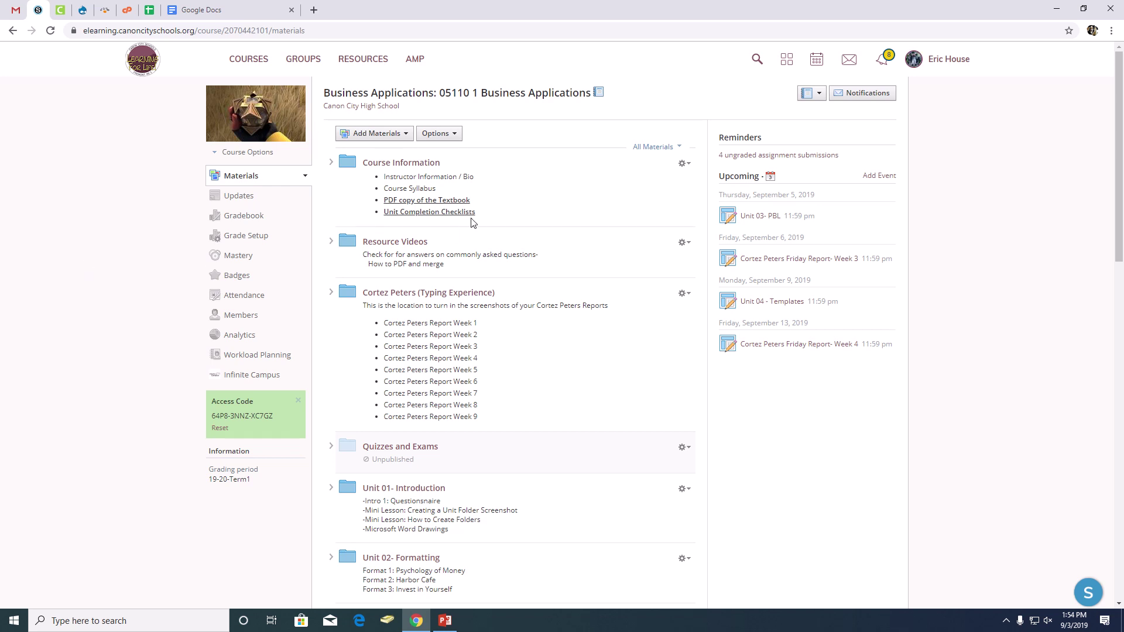
Open the Unit 04 - Templates folder from the course Materials page.
{"action": "scroll", "coordinate": [535, 208], "scroll_direction": "down", "scroll_amount": 6}
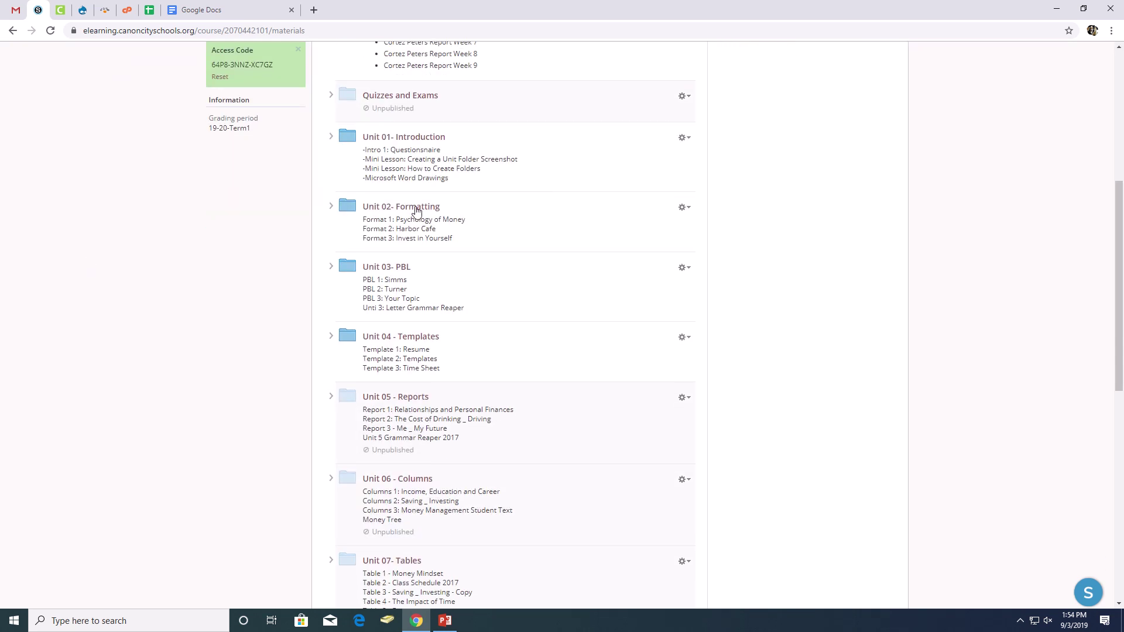
{"action": "left_click", "coordinate": [408, 337]}
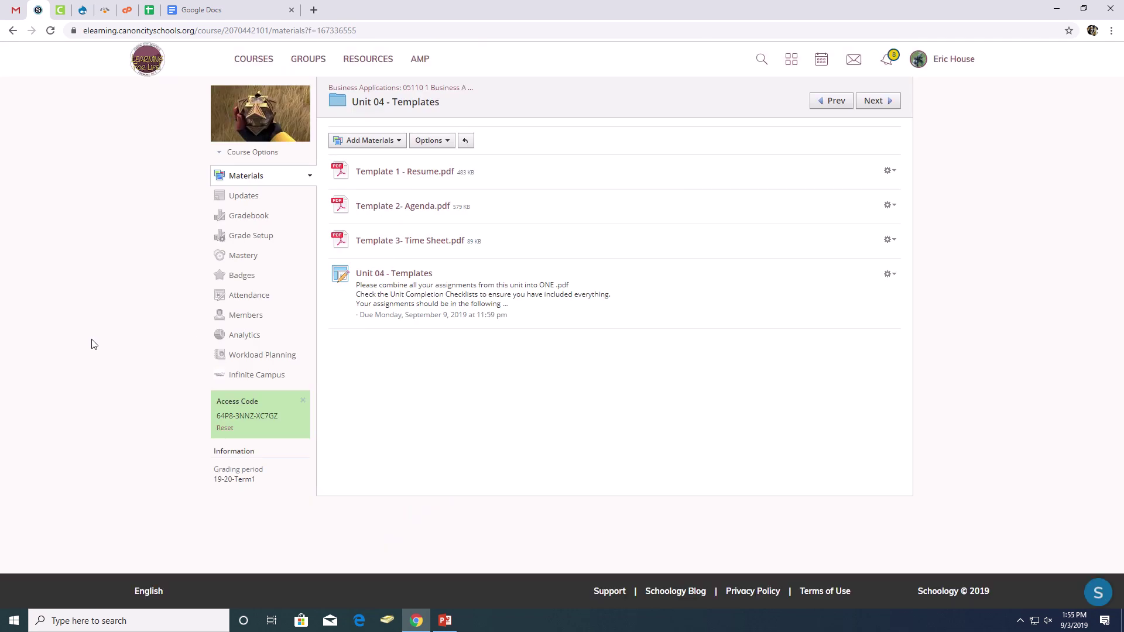
Read the Template 1 - Resume.pdf instructions, then return to the Google Docs home page.
{"action": "left_click", "coordinate": [395, 174]}
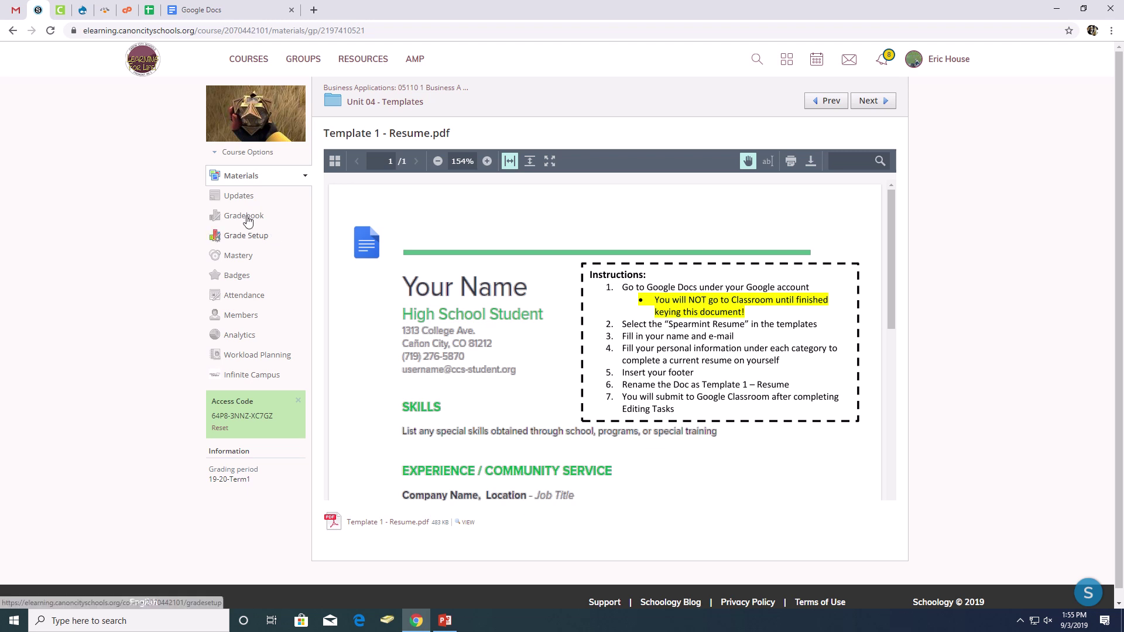
{"action": "left_click", "coordinate": [231, 5]}
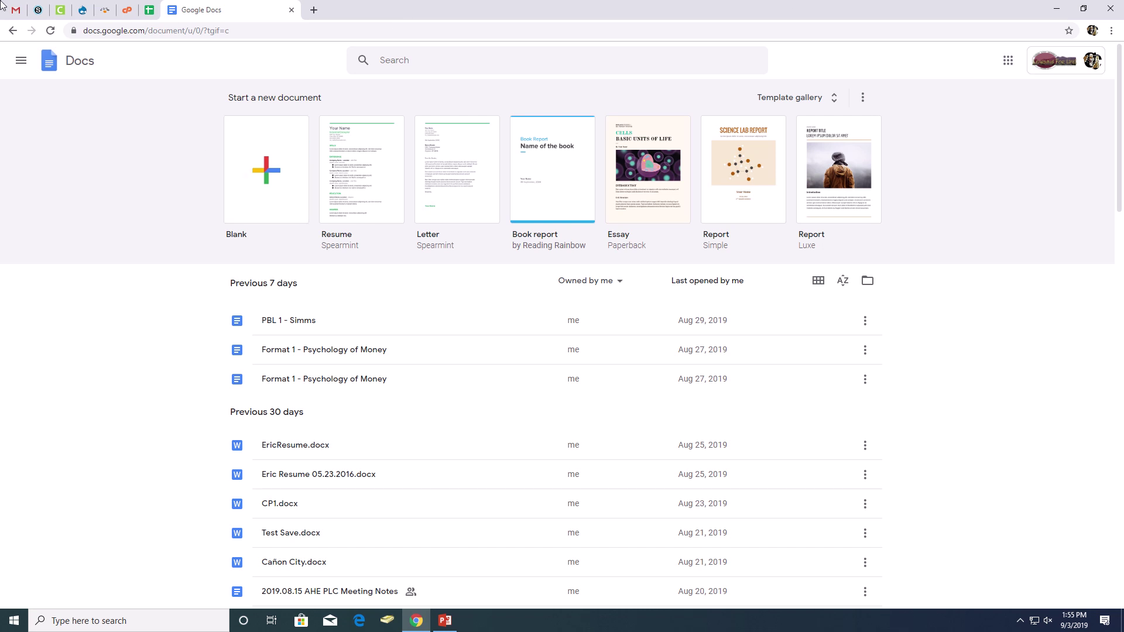
{"action": "left_click", "coordinate": [38, 9]}
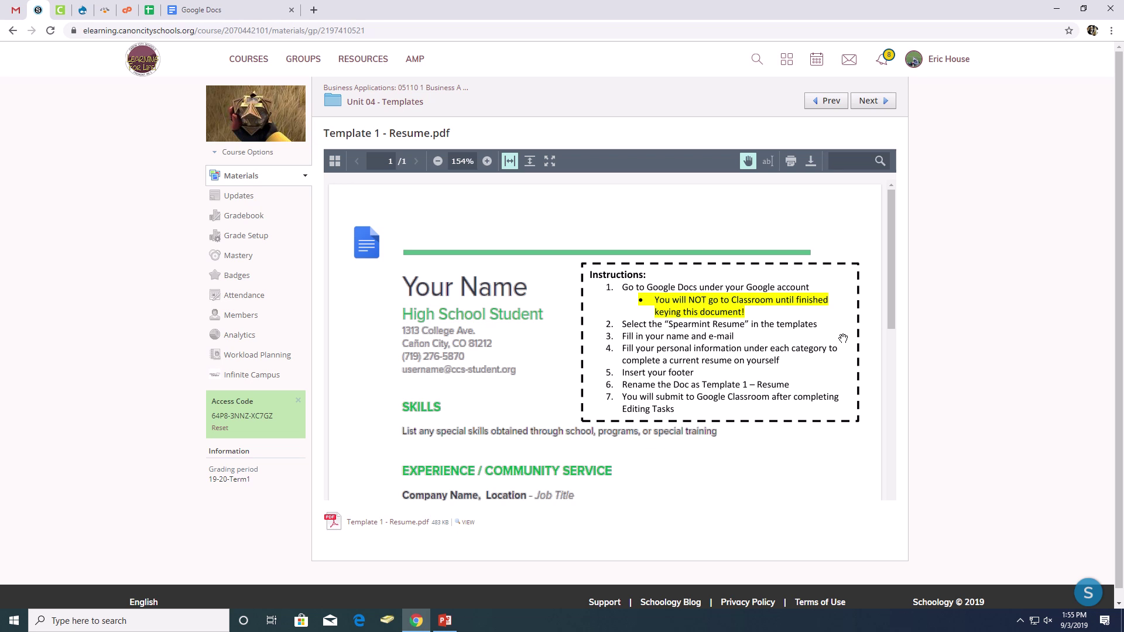
{"action": "left_click", "coordinate": [202, 10]}
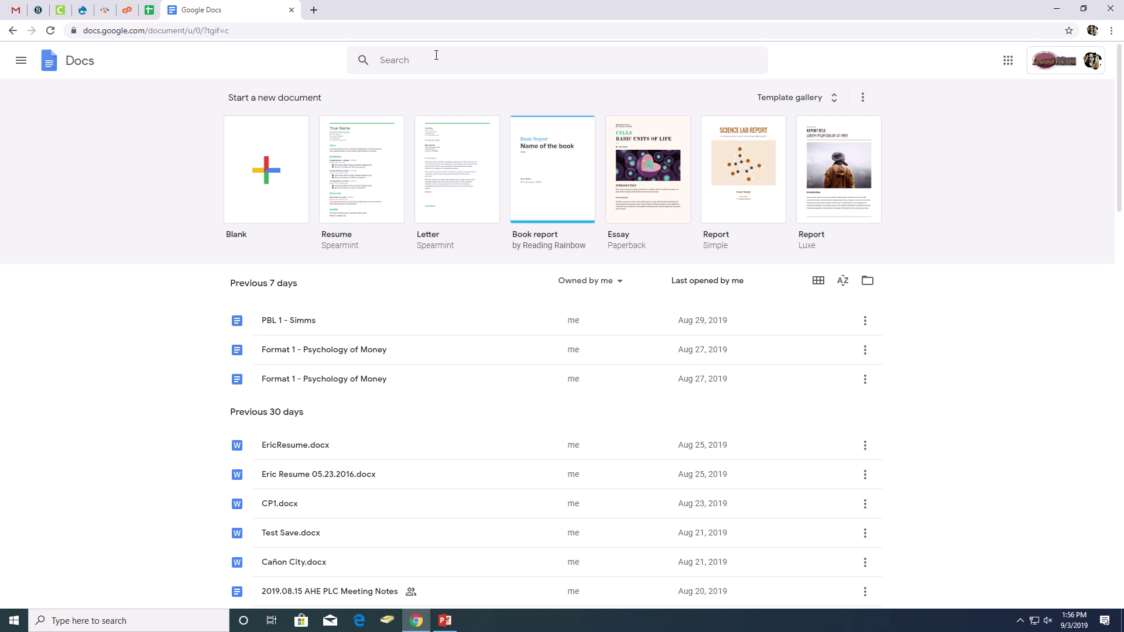
Create a new Resume document from the Spearmint template and select its Your Name title.
{"action": "left_click", "coordinate": [360, 162]}
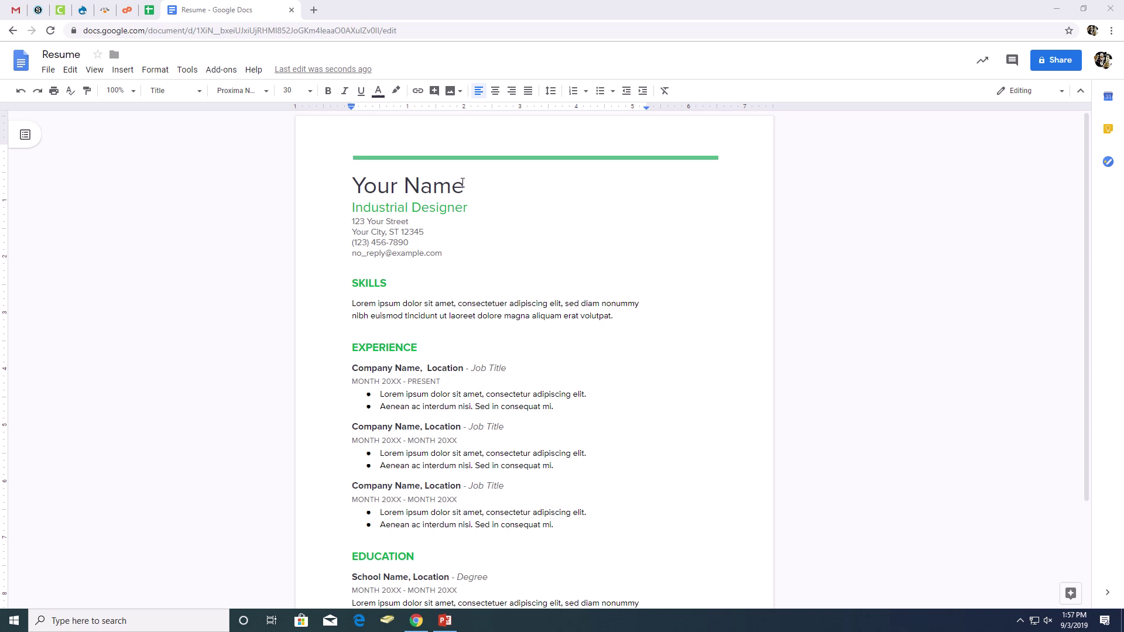
{"action": "left_click_drag", "start_coordinate": [464, 185], "coordinate": [355, 187]}
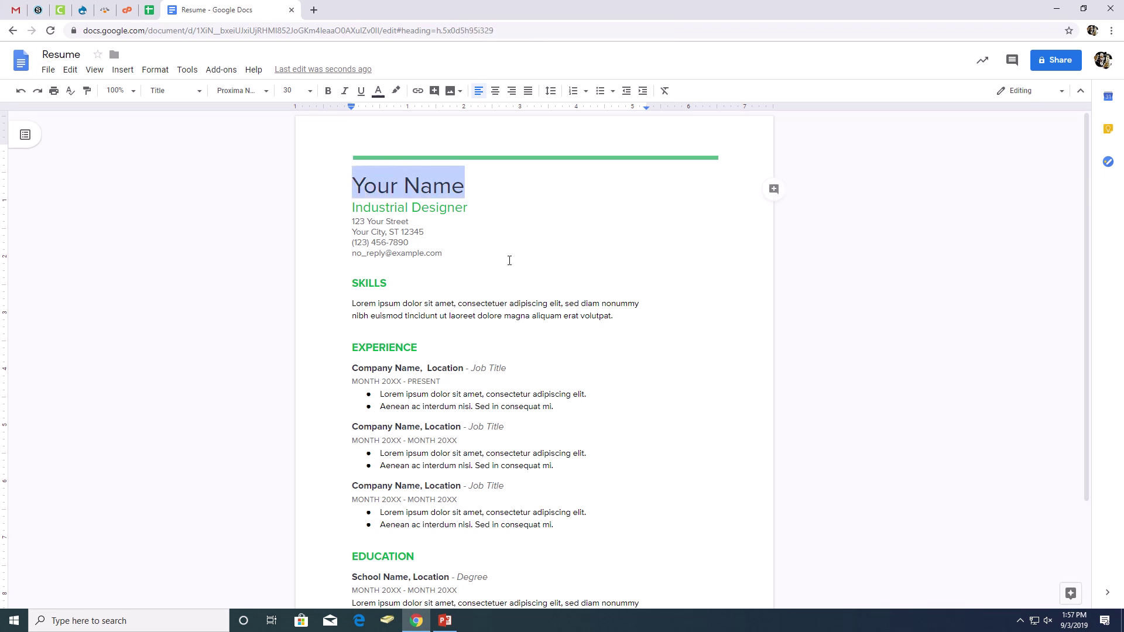
Replace 'Your Name' with the student's name and 'Industrial Designer' with 'Entry Level Opportunity'.
{"action": "type", "text": "Joe St"}
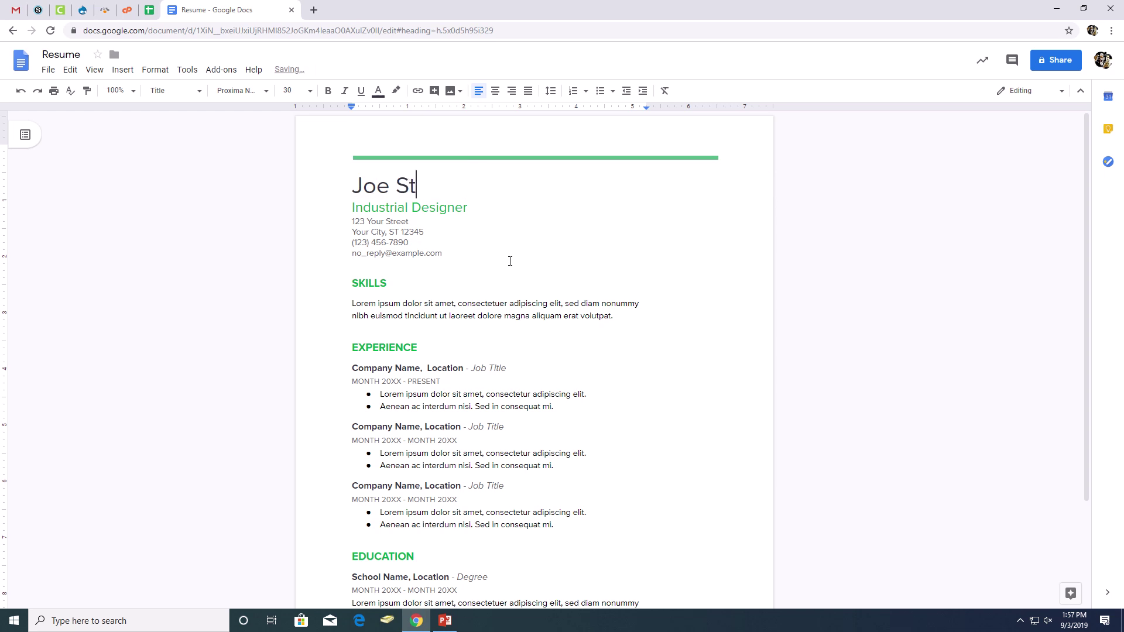
{"action": "type", "text": "udent"}
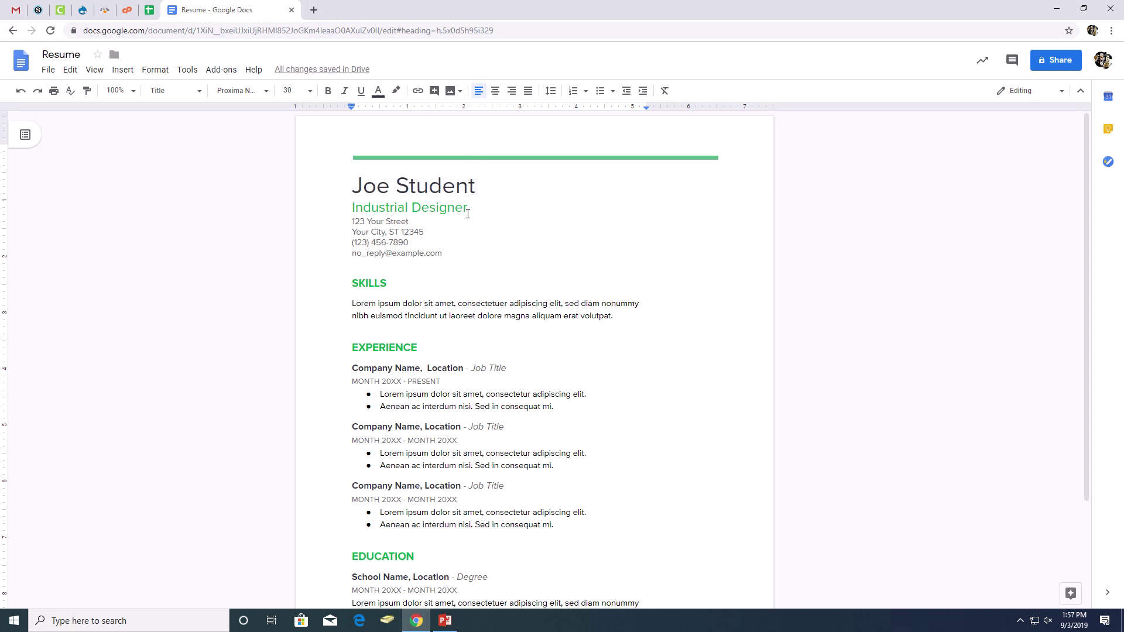
{"action": "left_click", "coordinate": [468, 208]}
{"action": "left_click_drag", "start_coordinate": [468, 208], "coordinate": [354, 206]}
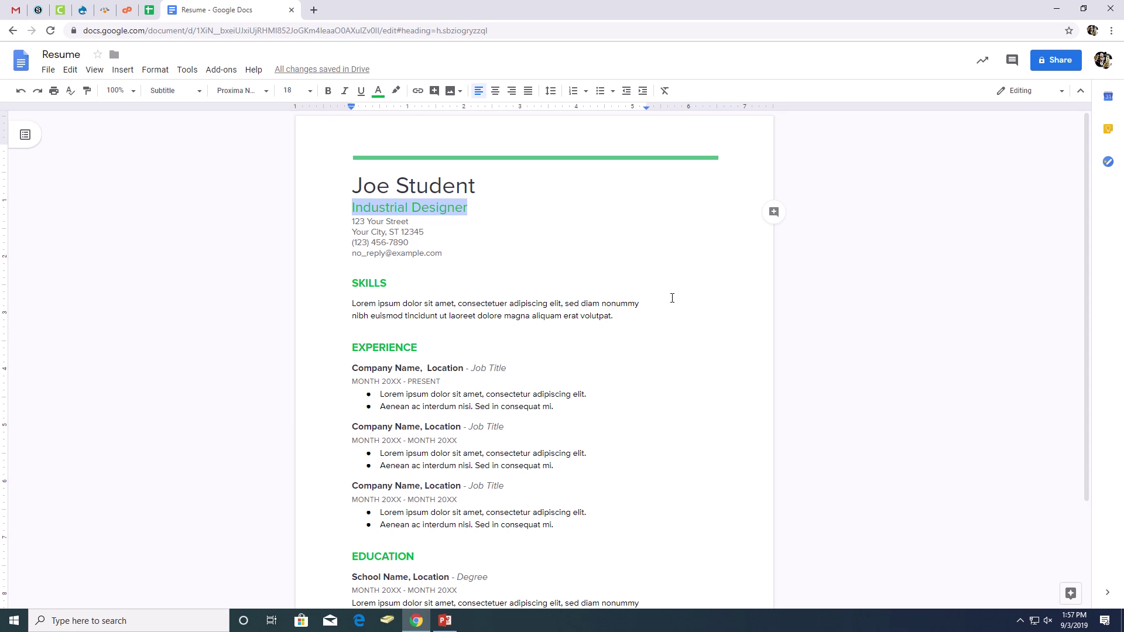
{"action": "type", "text": "Entry"}
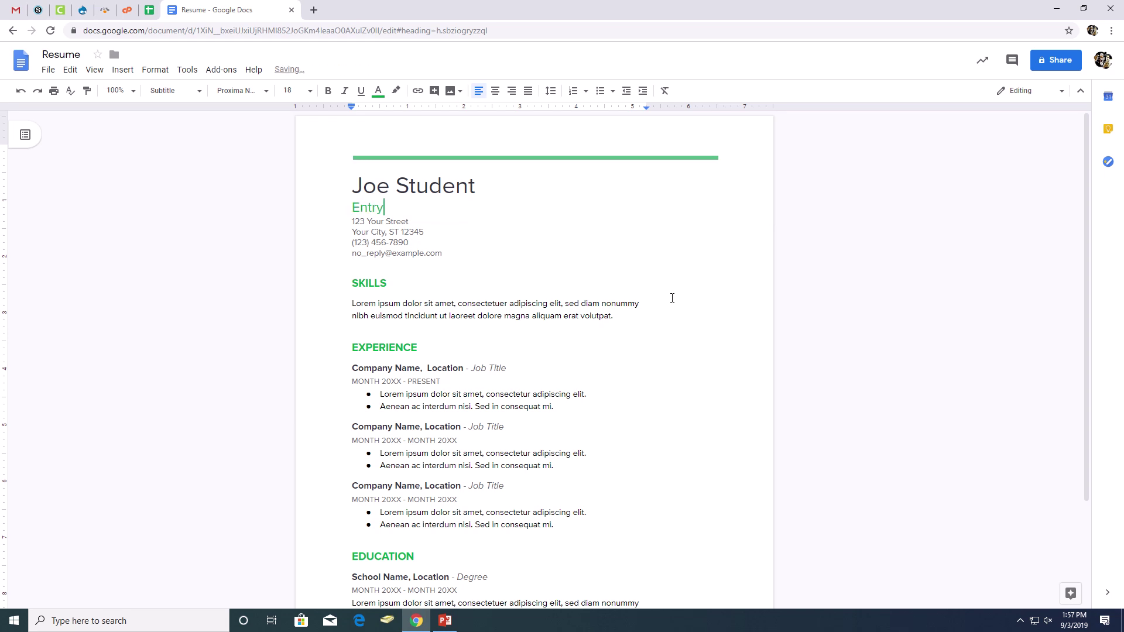
{"action": "type", "text": " Level Opportunity"}
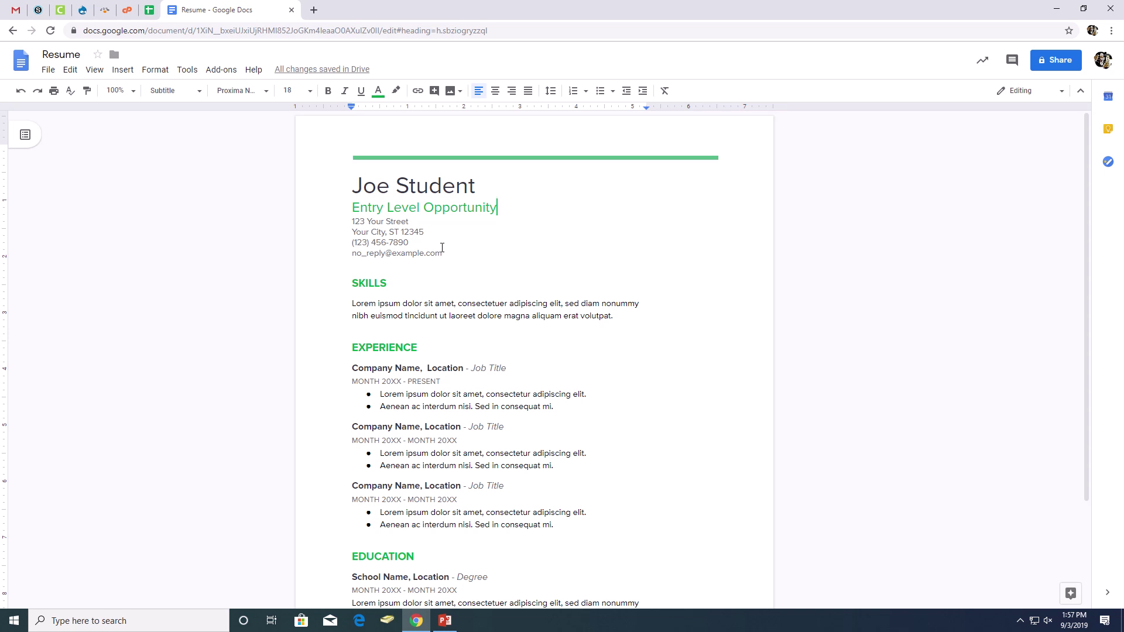
{"action": "left_click_drag", "start_coordinate": [497, 209], "coordinate": [355, 211]}
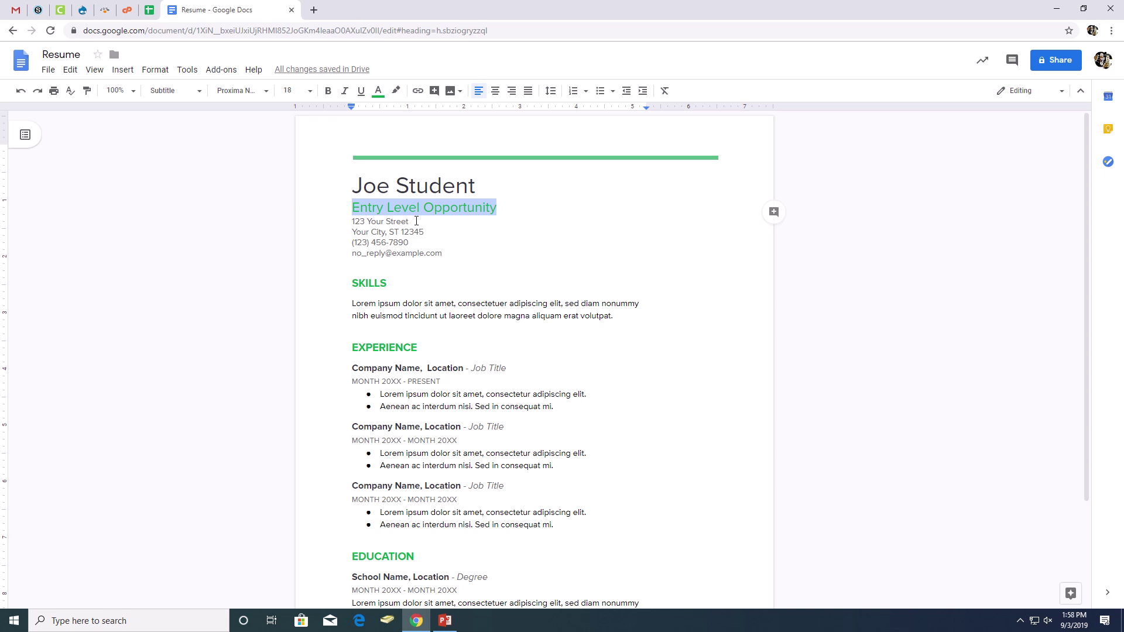
Replace the street and city placeholder lines with the student's street address, city and ZIP.
{"action": "left_click_drag", "start_coordinate": [413, 222], "coordinate": [351, 222]}
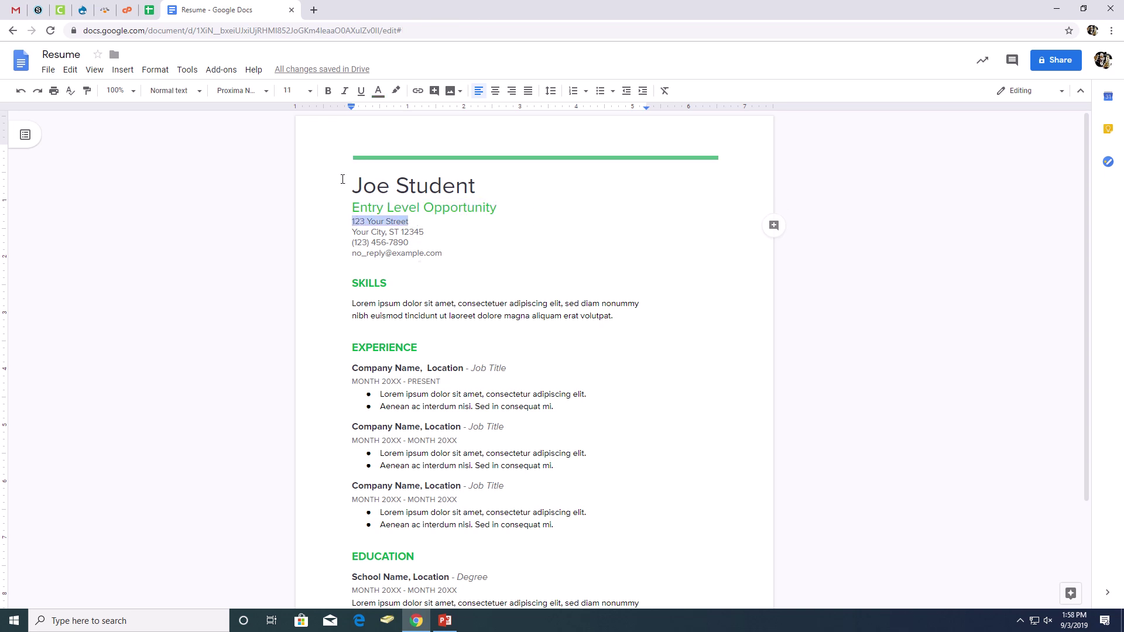
{"action": "left_click", "coordinate": [626, 13]}
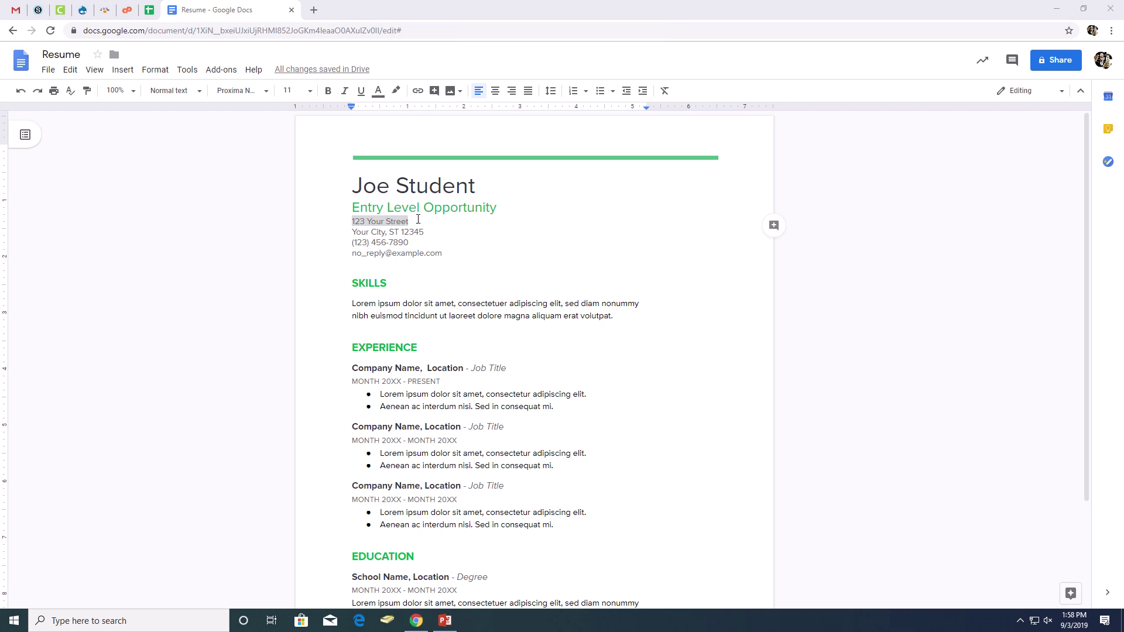
{"action": "left_click_drag", "start_coordinate": [352, 221], "coordinate": [410, 222]}
{"action": "left_click_drag", "start_coordinate": [496, 204], "coordinate": [351, 209]}
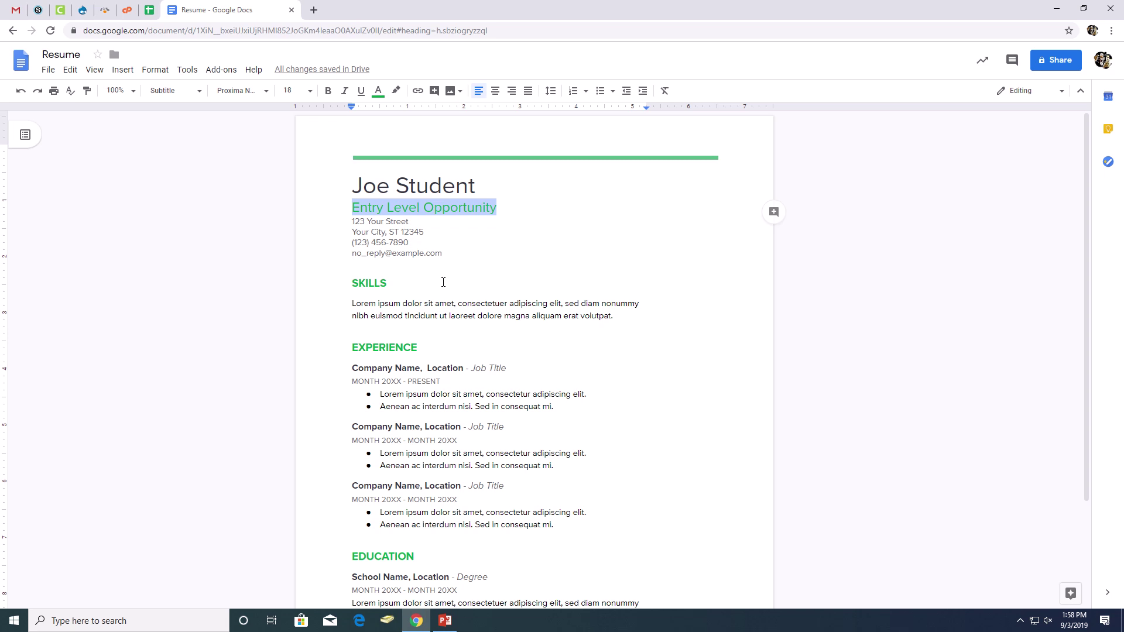
{"action": "left_click_drag", "start_coordinate": [409, 222], "coordinate": [353, 222]}
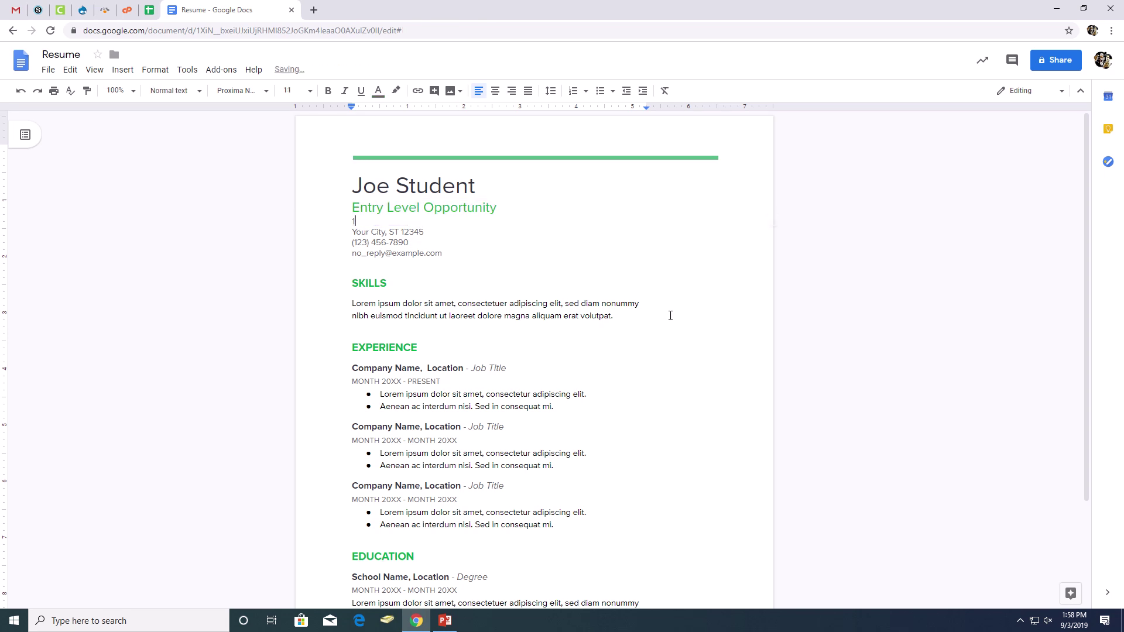
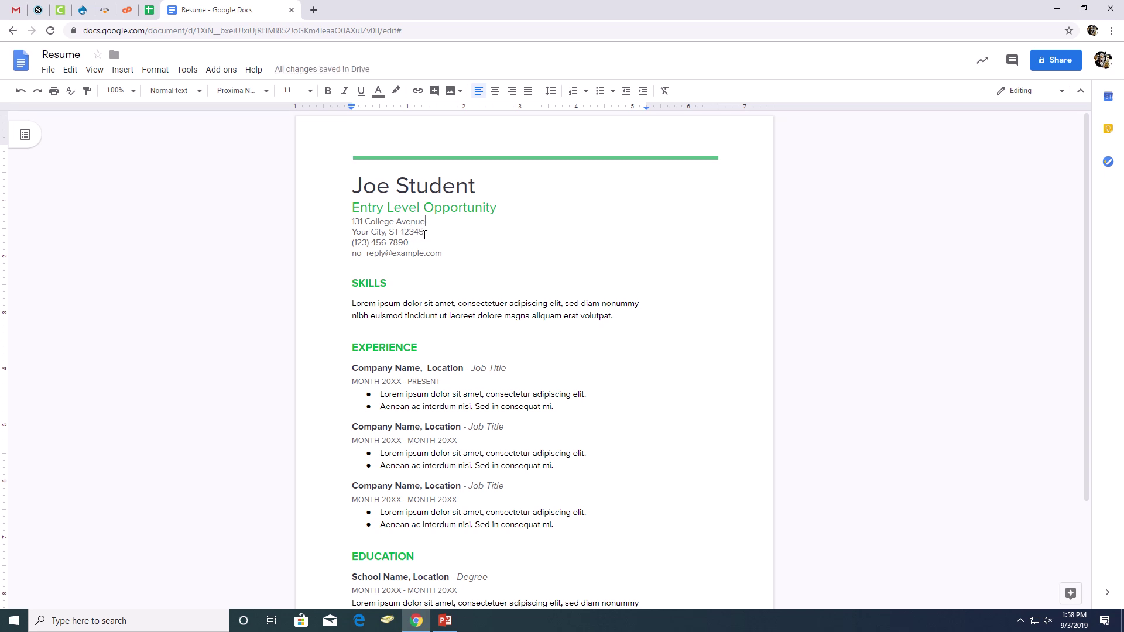
{"action": "left_click_drag", "start_coordinate": [425, 232], "coordinate": [351, 231]}
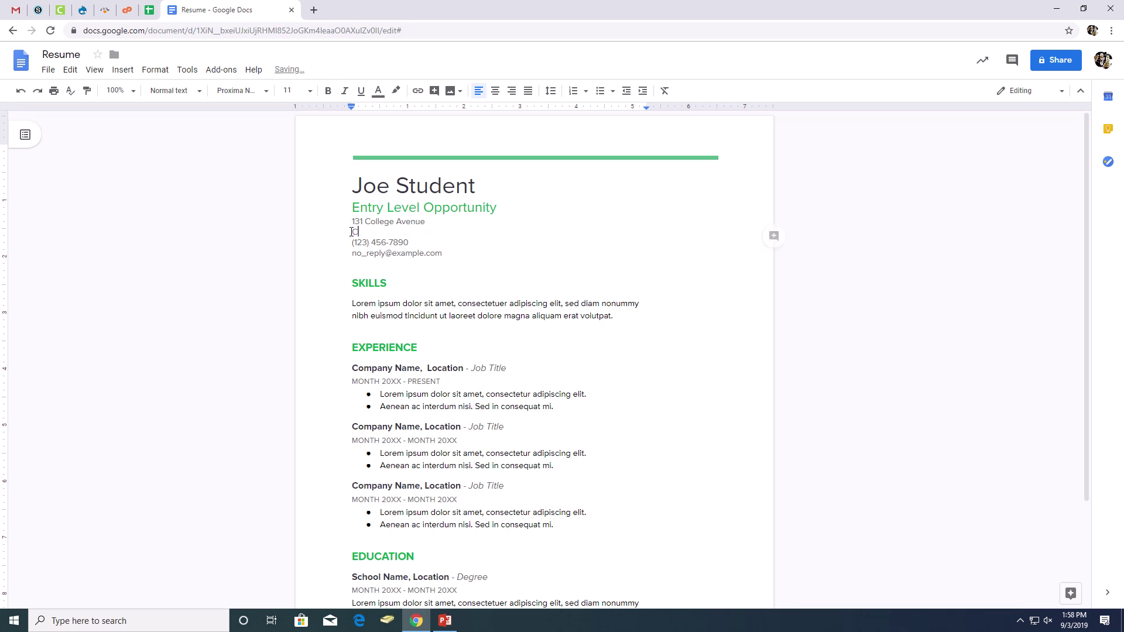
Replace the placeholder phone number and e-mail with the student's phone and e-mail address.
{"action": "left_click_drag", "start_coordinate": [414, 241], "coordinate": [352, 242]}
{"action": "key", "text": "BackSpace"}
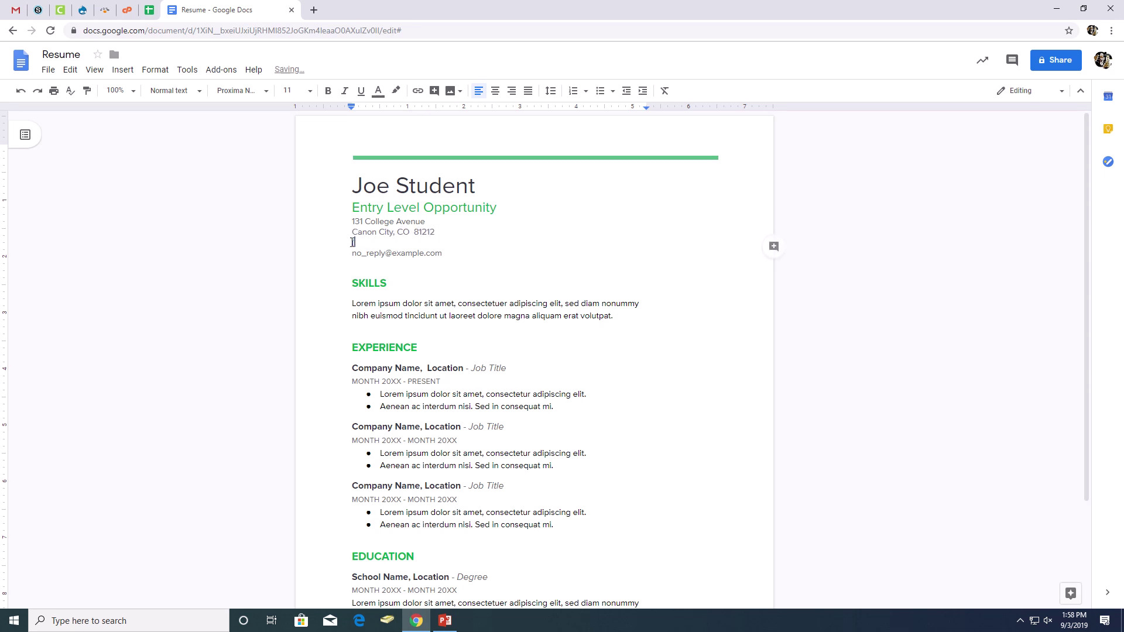
{"action": "left_click_drag", "start_coordinate": [449, 257], "coordinate": [350, 256]}
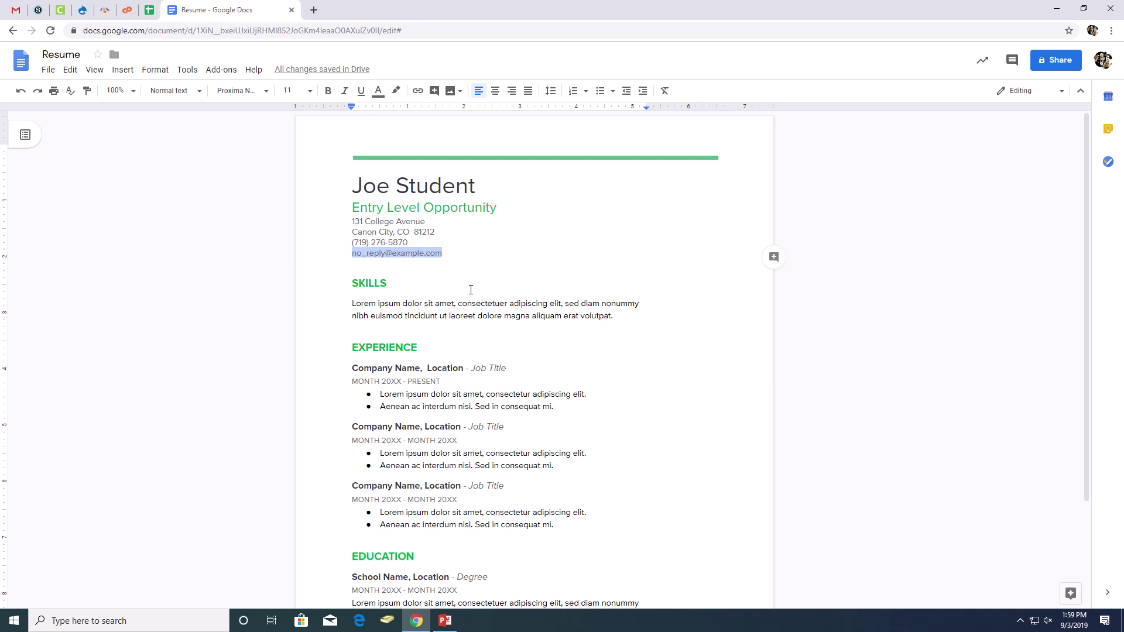
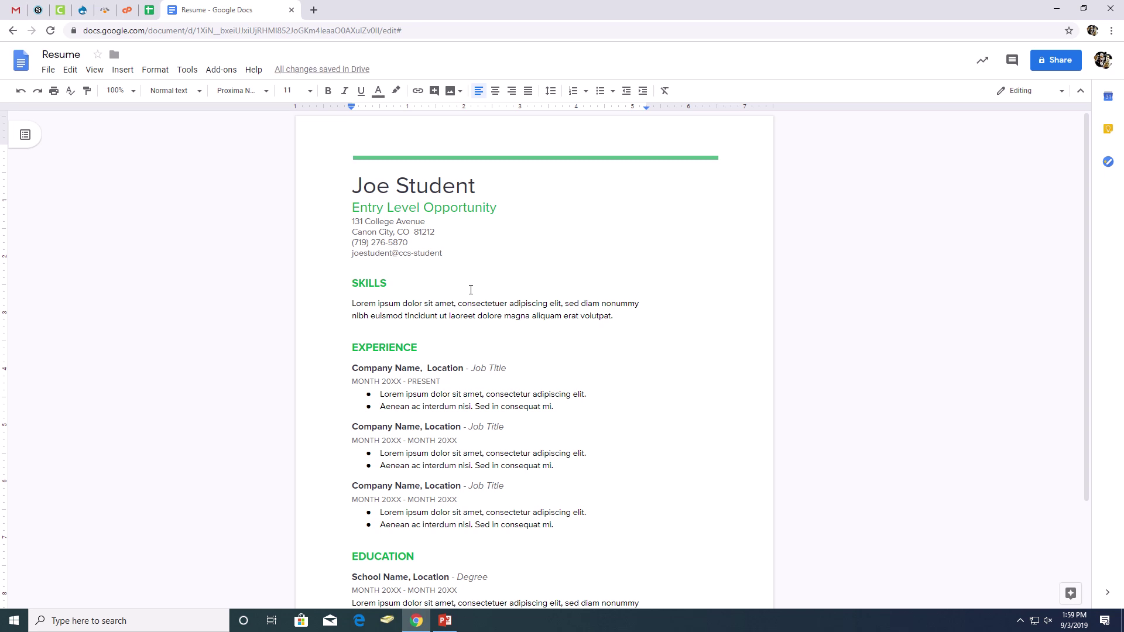
{"action": "mouse_move", "coordinate": [424, 3]}
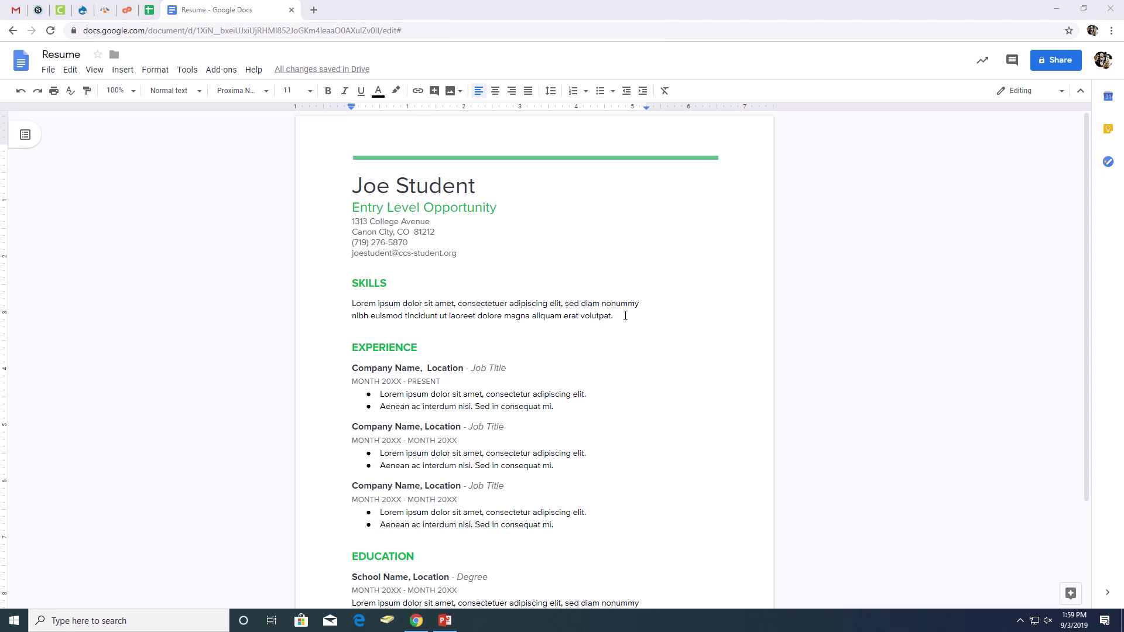
List skills Type 50wpm, MS Office Excel, CPR Certified, Crossfit Trainer Program; append '/Community Serivce' to EXPERIENCE.
{"action": "left_click_drag", "start_coordinate": [622, 316], "coordinate": [351, 307]}
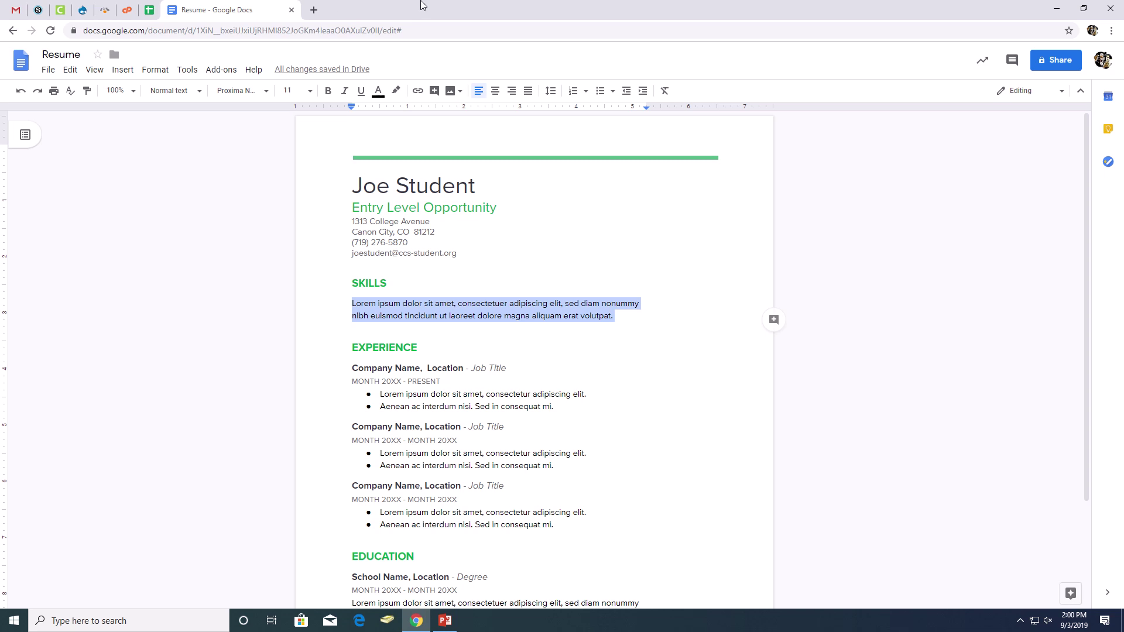
{"action": "left_click", "coordinate": [482, 24]}
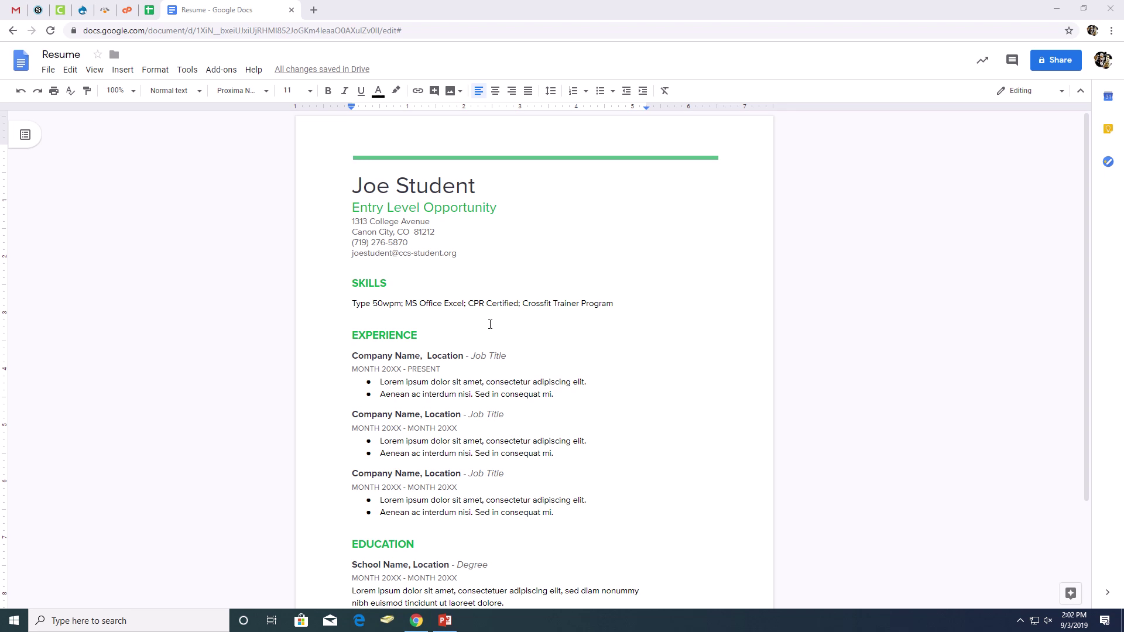
{"action": "left_click", "coordinate": [475, 331]}
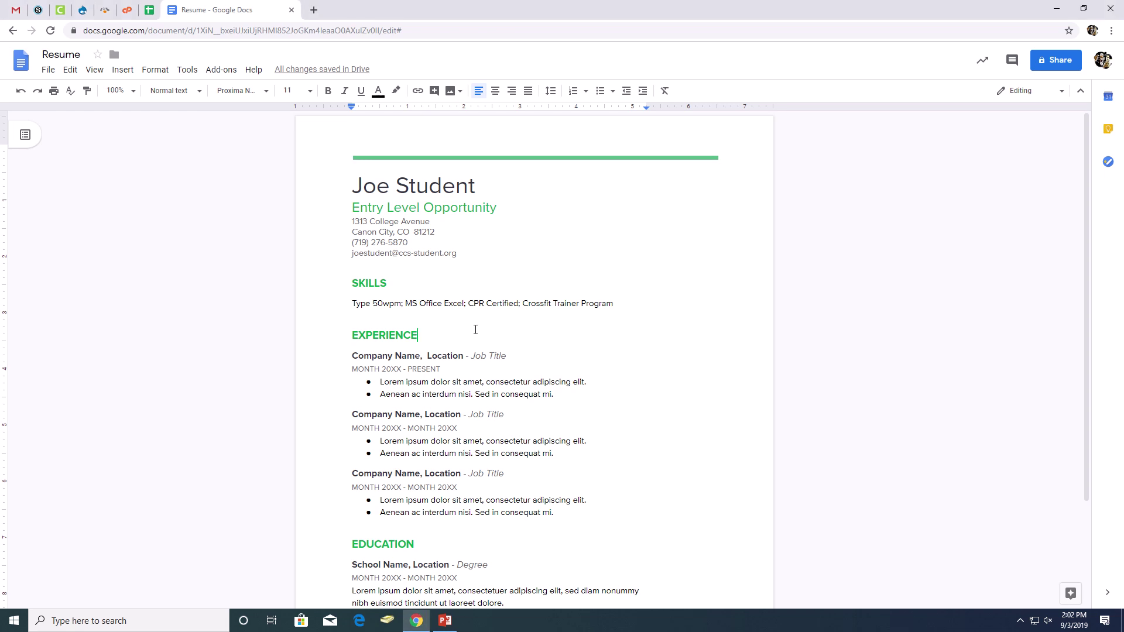
{"action": "left_click", "coordinate": [432, 340]}
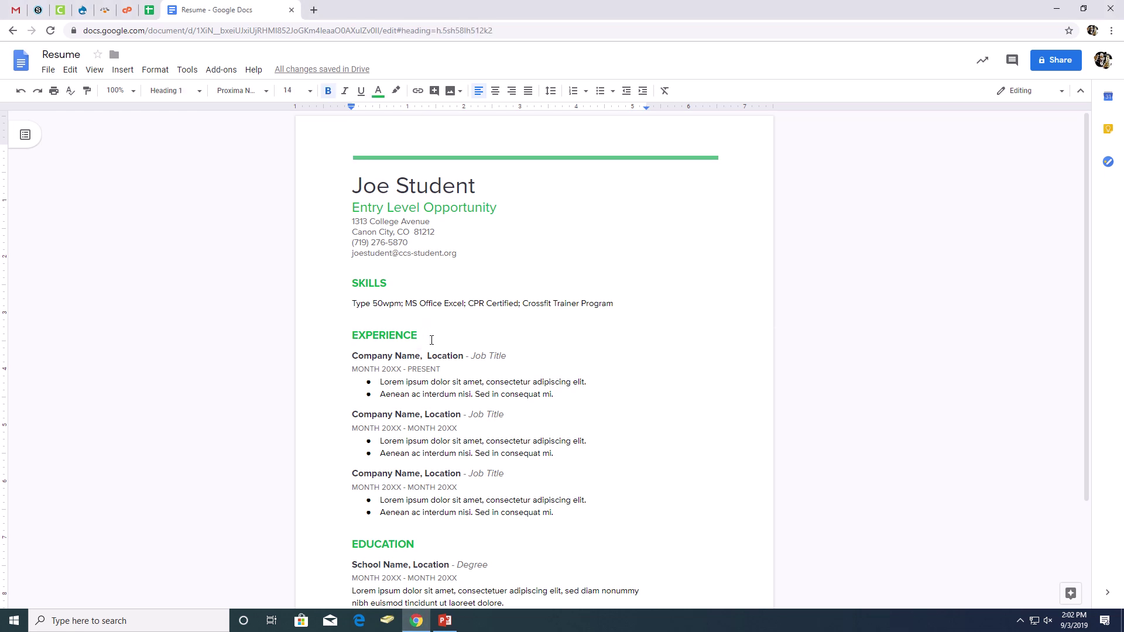
{"action": "type", "text": "/Community Serivce"}
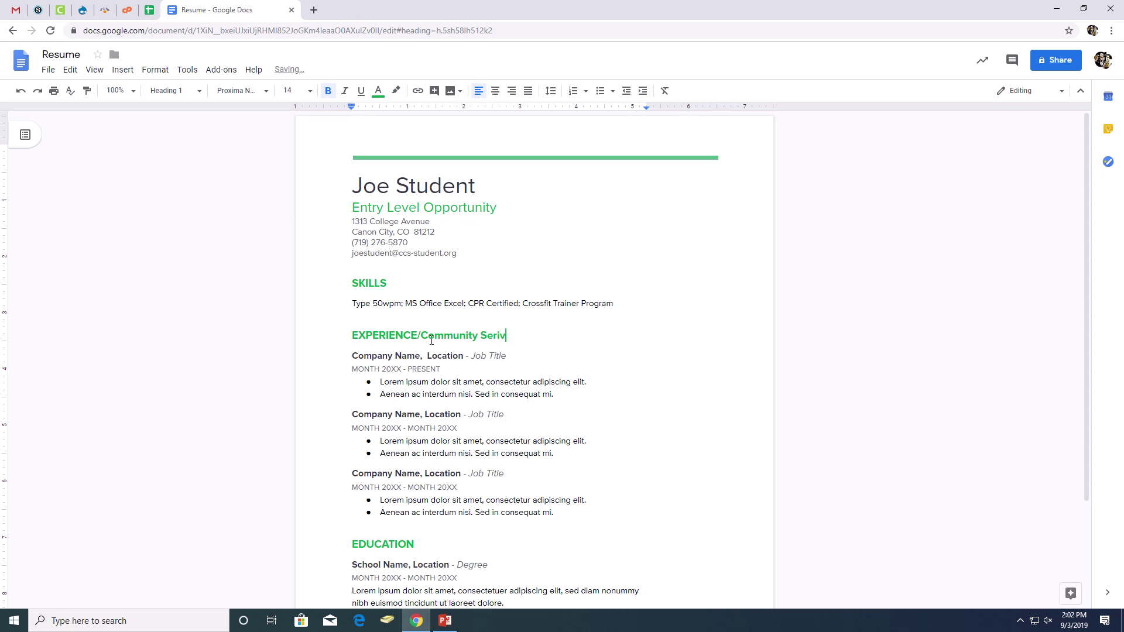
Correct the typo so the heading reads EXPERIENCE/Community Service.
{"action": "key", "text": "BackSpace"}
{"action": "key", "text": "BackSpace"}
{"action": "key", "text": "BackSpace"}
{"action": "key", "text": "BackSpace"}
{"action": "type", "text": "vice"}
{"action": "left_click", "coordinate": [431, 356]}
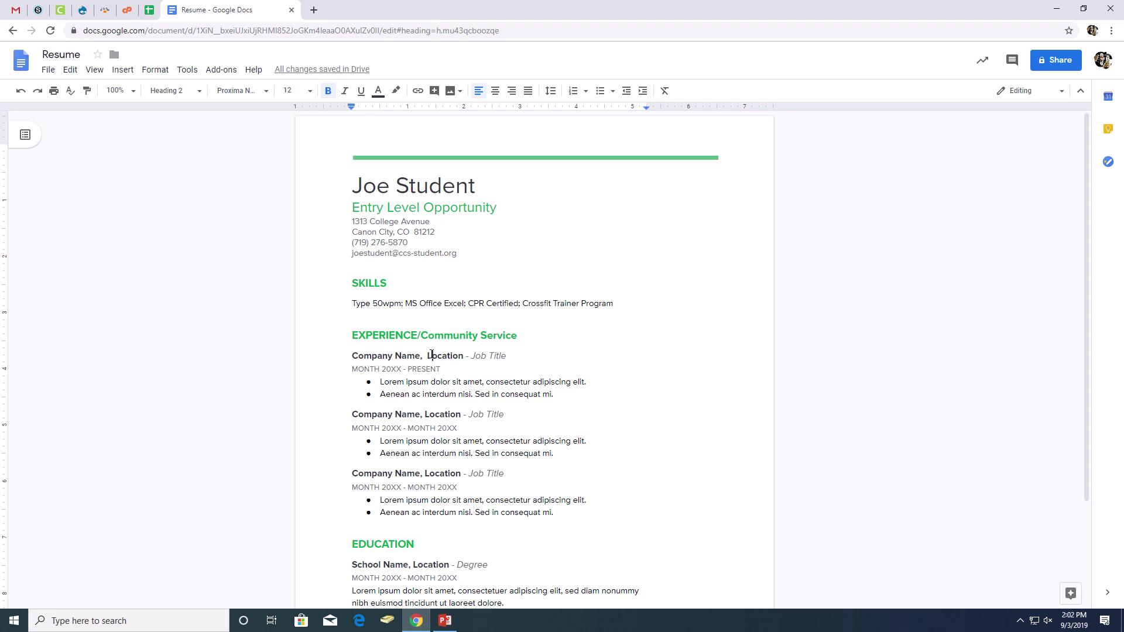
Capitalize the heading to EXPERIENCE / COMMUNITY SERVICE and add a comma after Cañon City.
{"action": "mouse_move", "coordinate": [440, 13]}
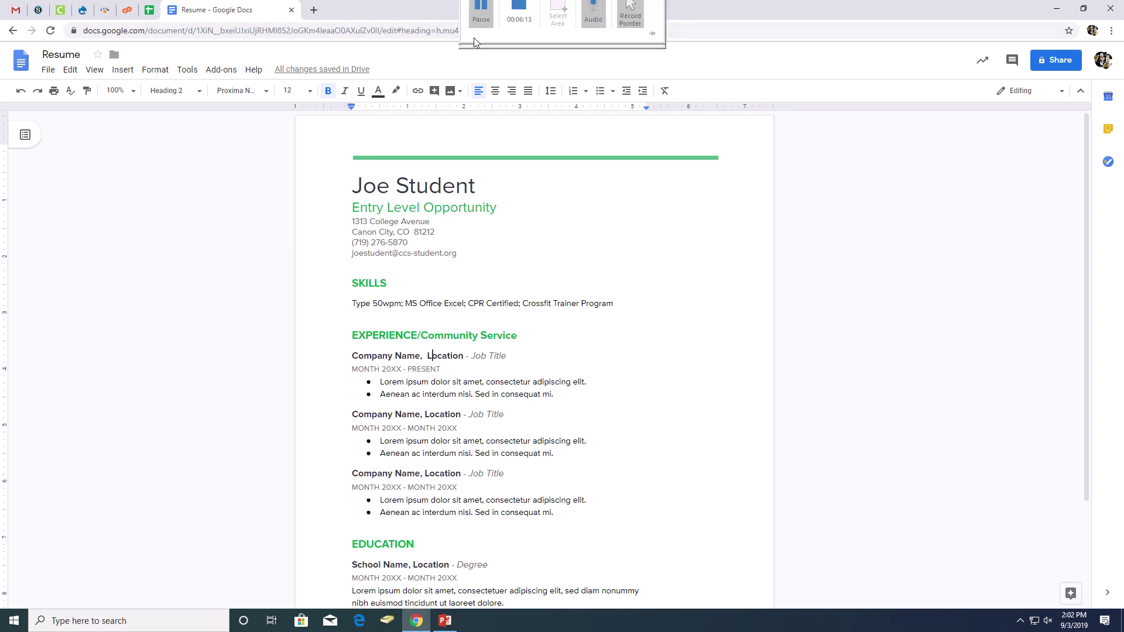
{"action": "left_click", "coordinate": [482, 21]}
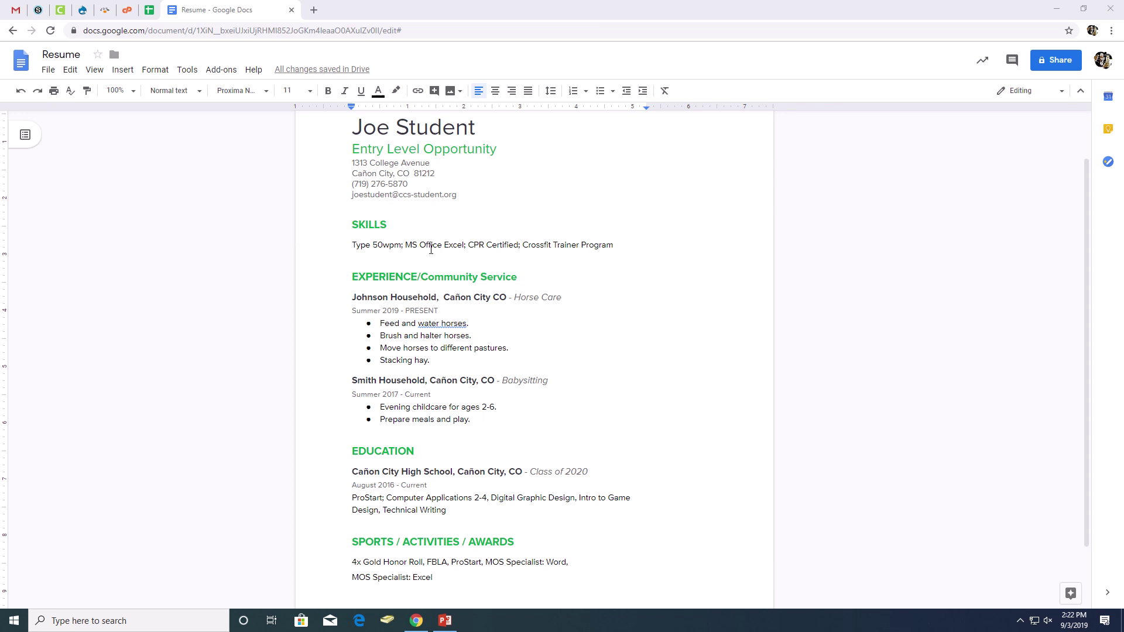
{"action": "scroll", "coordinate": [431, 249], "scroll_direction": "down", "scroll_amount": 1}
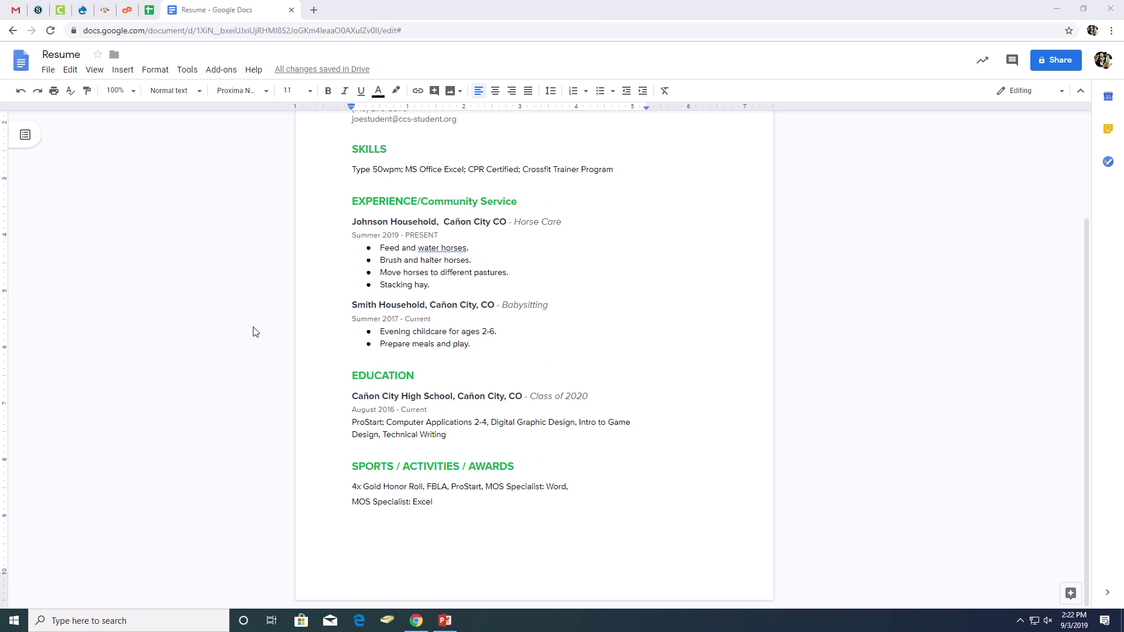
{"action": "left_click_drag", "start_coordinate": [527, 206], "coordinate": [427, 202]}
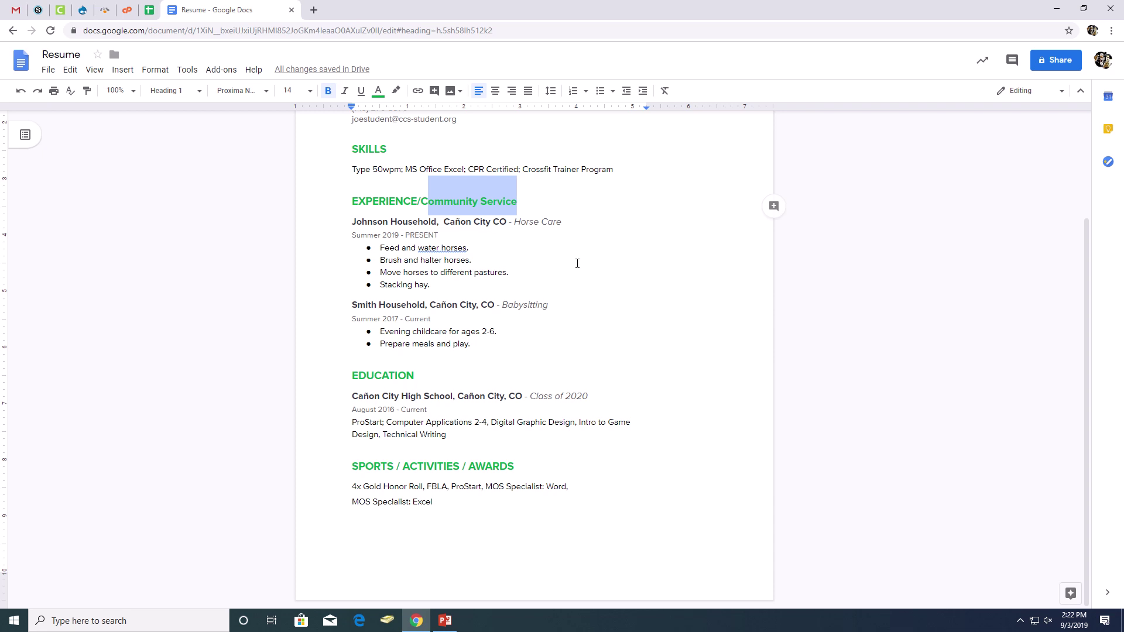
{"action": "type", "text": "OMM"}
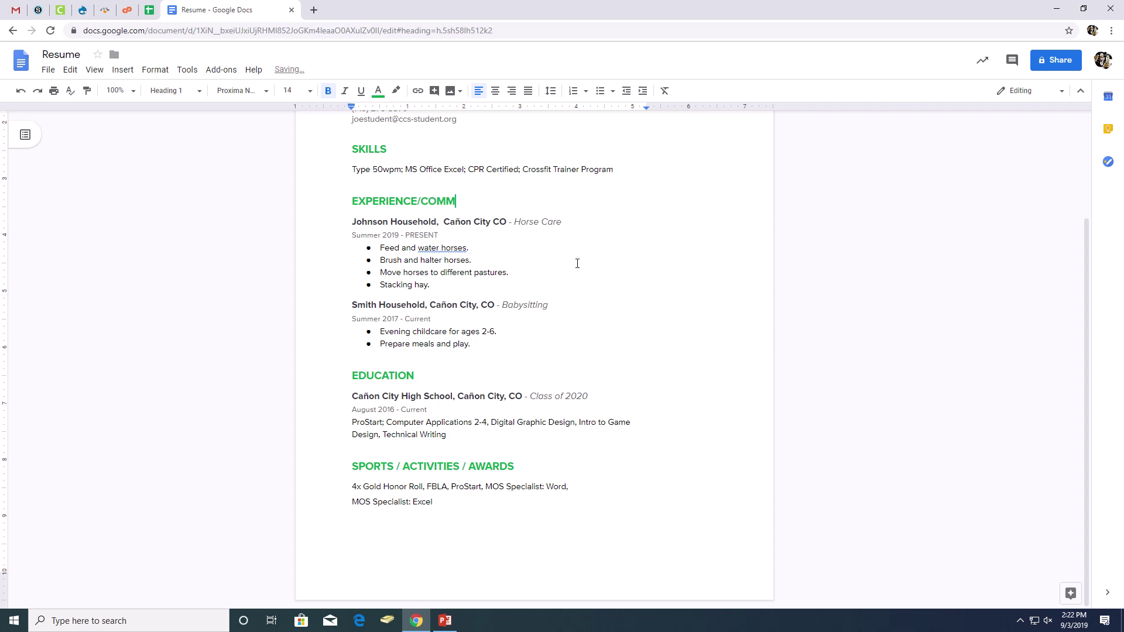
{"action": "type", "text": "UNITY SERVICE"}
{"action": "left_click", "coordinate": [419, 201]}
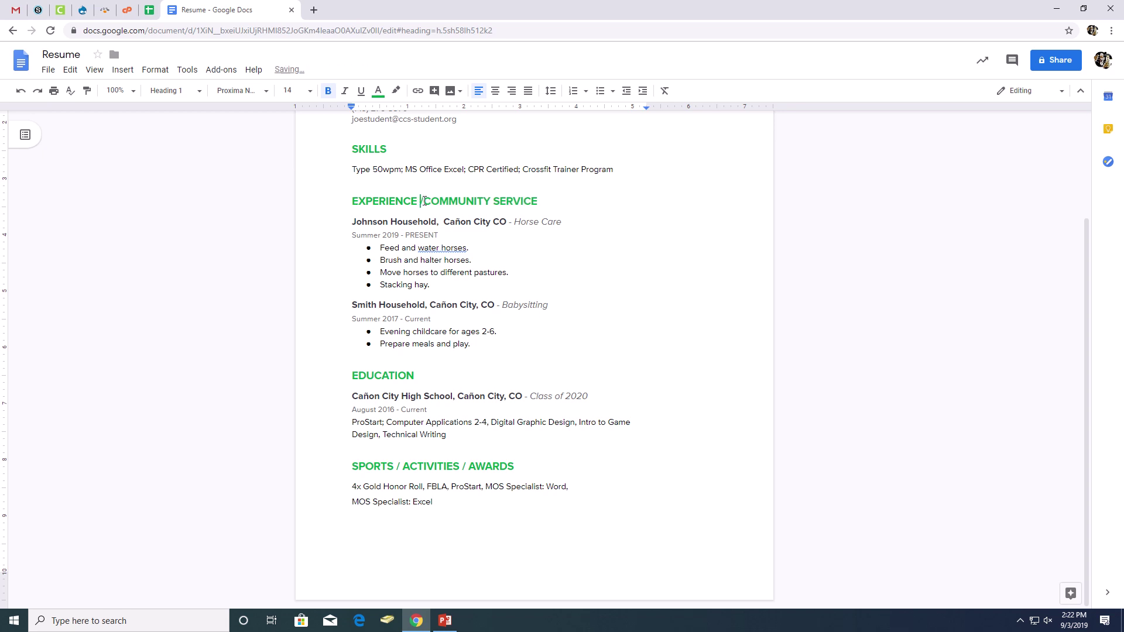
{"action": "key", "text": "Right"}
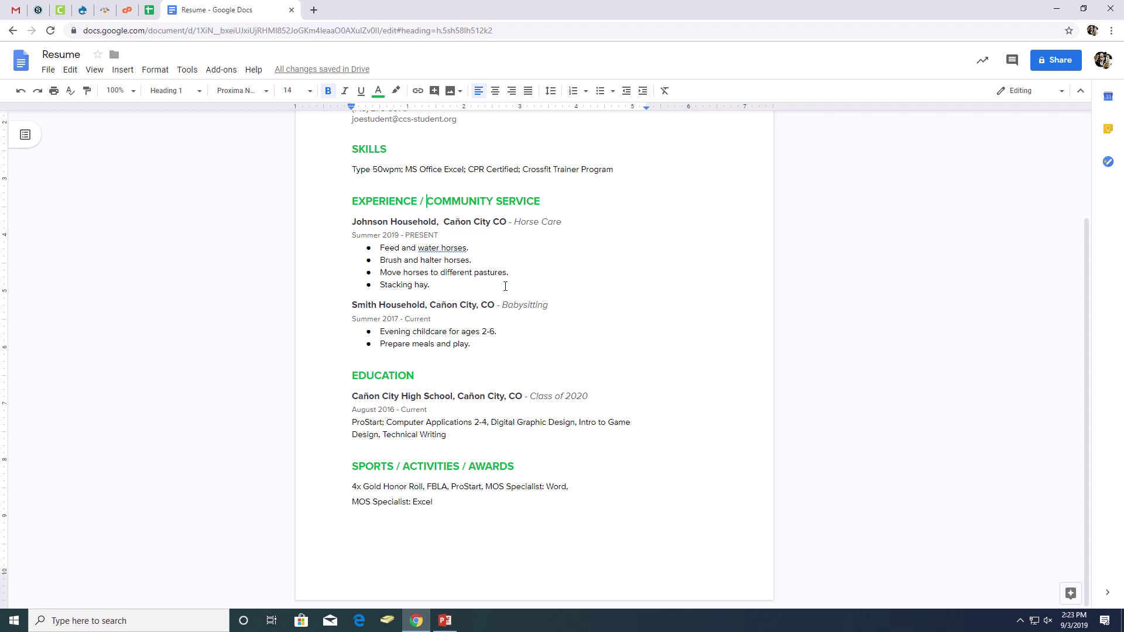
{"action": "left_click", "coordinate": [487, 222]}
{"action": "type", "text": ","}
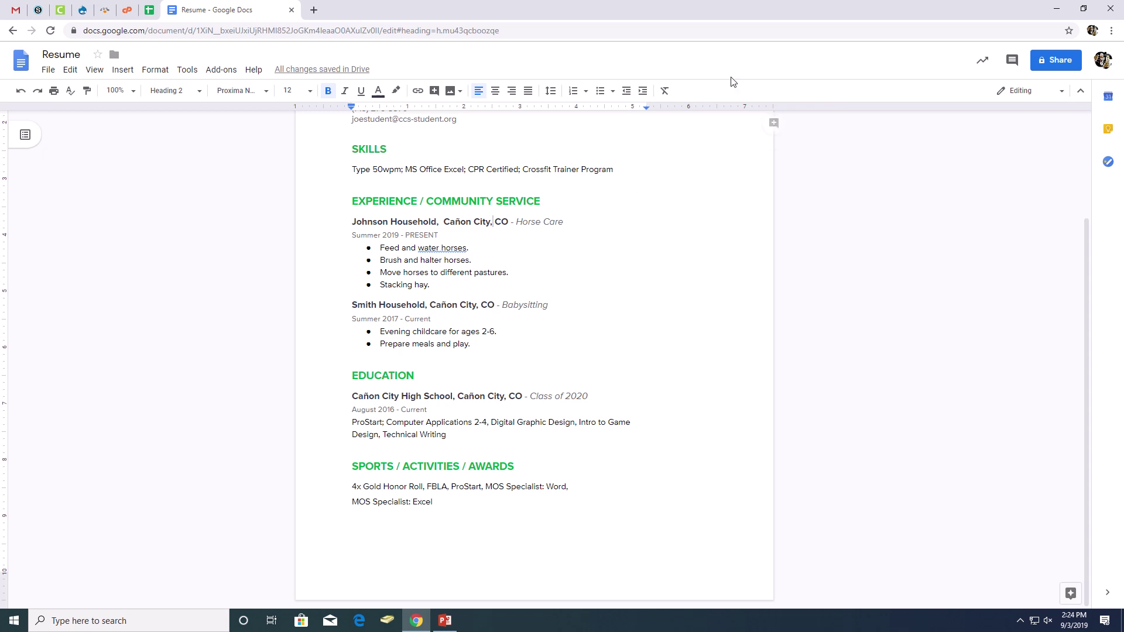
Retype the Smith Household date word as CURRENT in capitals.
{"action": "left_click_drag", "start_coordinate": [440, 235], "coordinate": [404, 236]}
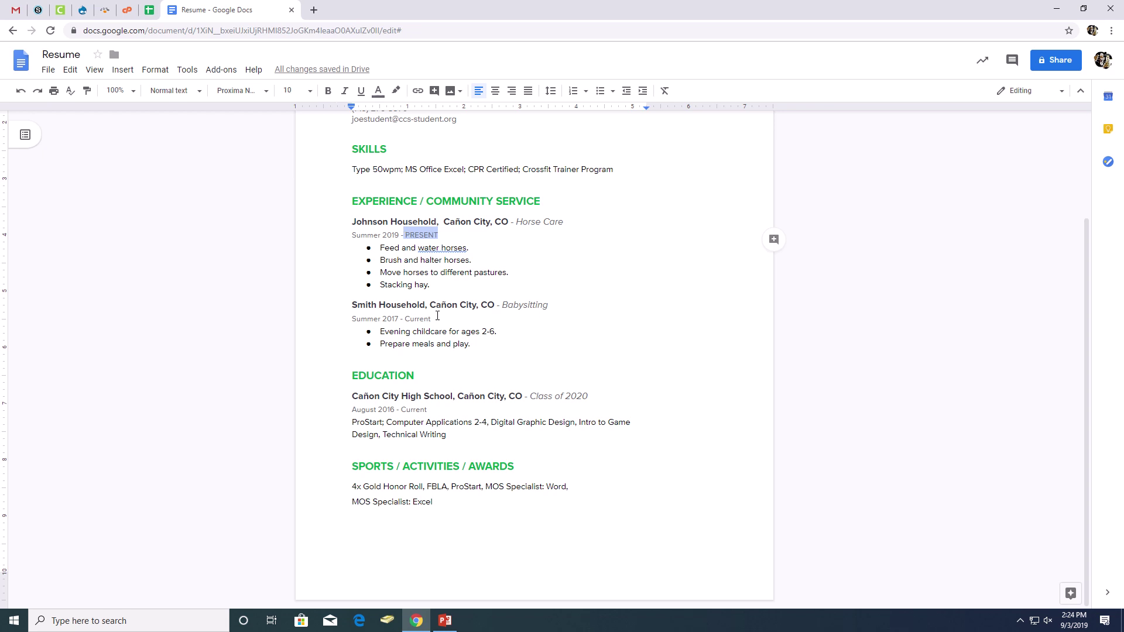
{"action": "left_click_drag", "start_coordinate": [435, 318], "coordinate": [408, 321]}
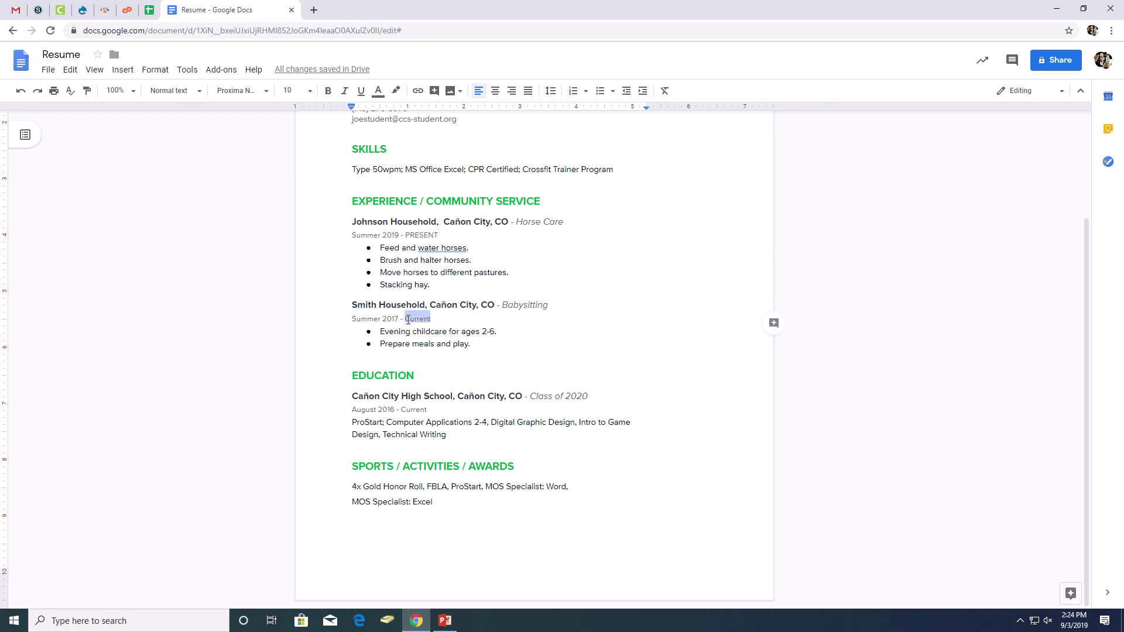
{"action": "type", "text": "curr"}
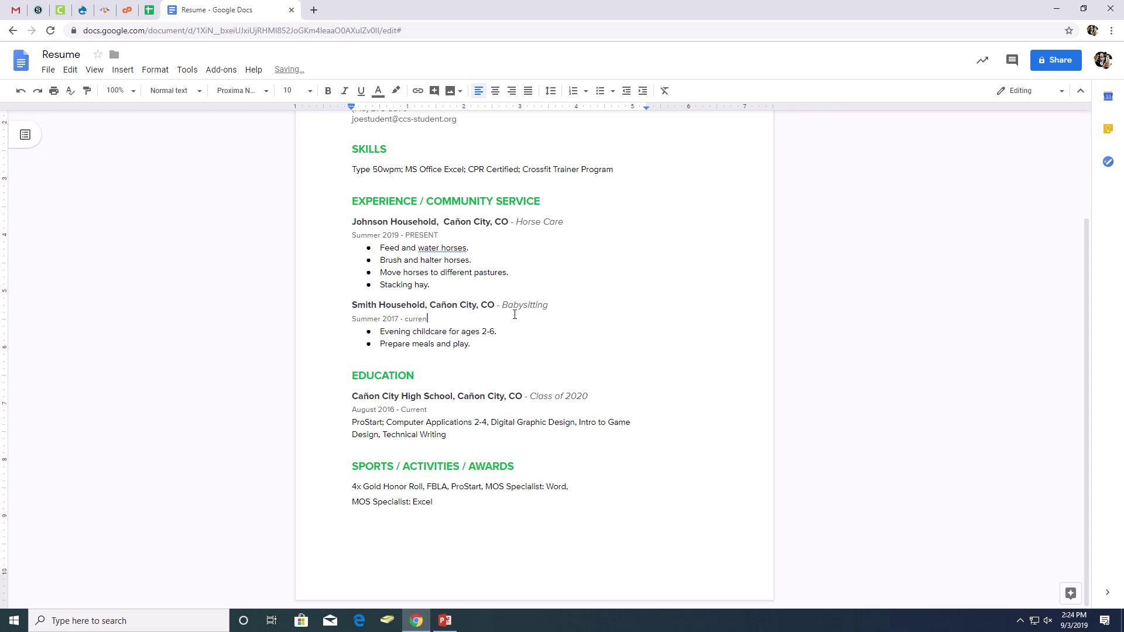
{"action": "key", "text": "BackSpace"}
{"action": "key", "text": "BackSpace"}
{"action": "key", "text": "BackSpace"}
{"action": "key", "text": "BackSpace"}
{"action": "type", "text": "CURRENT"}
Capitalize AUGUST in the 2016 line and SUMMER in the 2017 and 2019 lines.
{"action": "left_click_drag", "start_coordinate": [428, 410], "coordinate": [358, 411]}
{"action": "type", "text": "URRENT"}
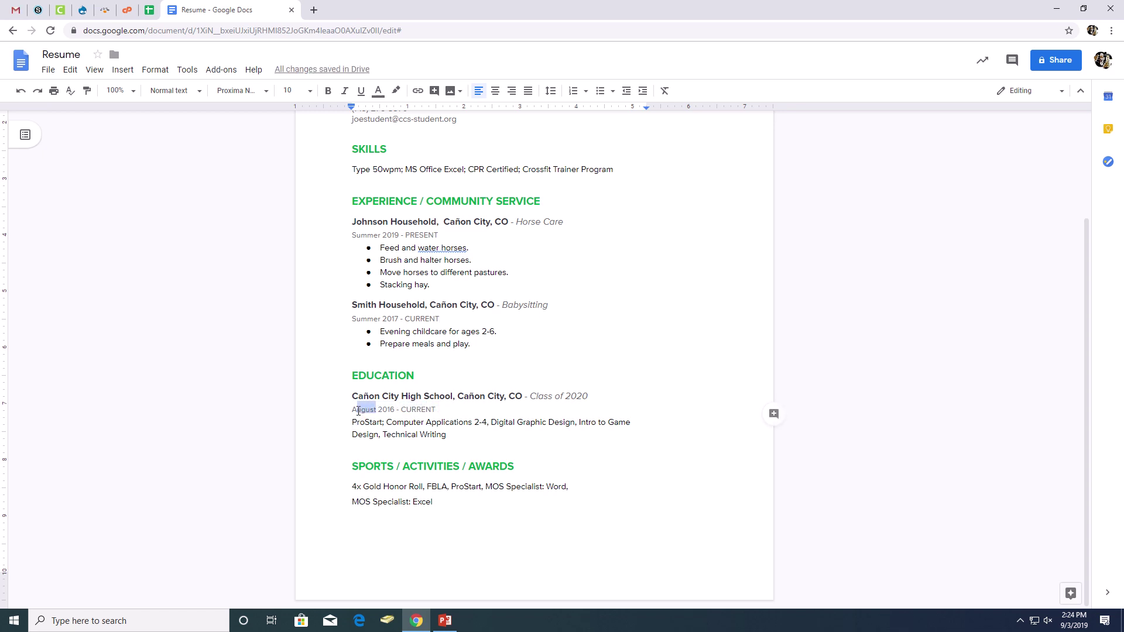
{"action": "type", "text": "UGUST"}
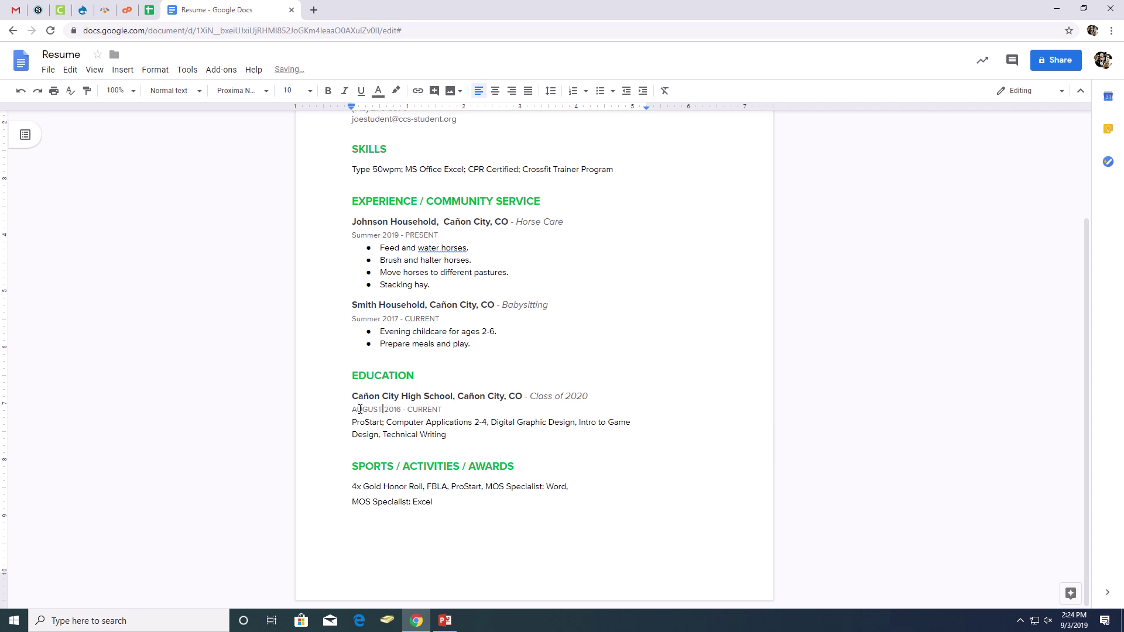
{"action": "left_click_drag", "start_coordinate": [382, 320], "coordinate": [355, 319]}
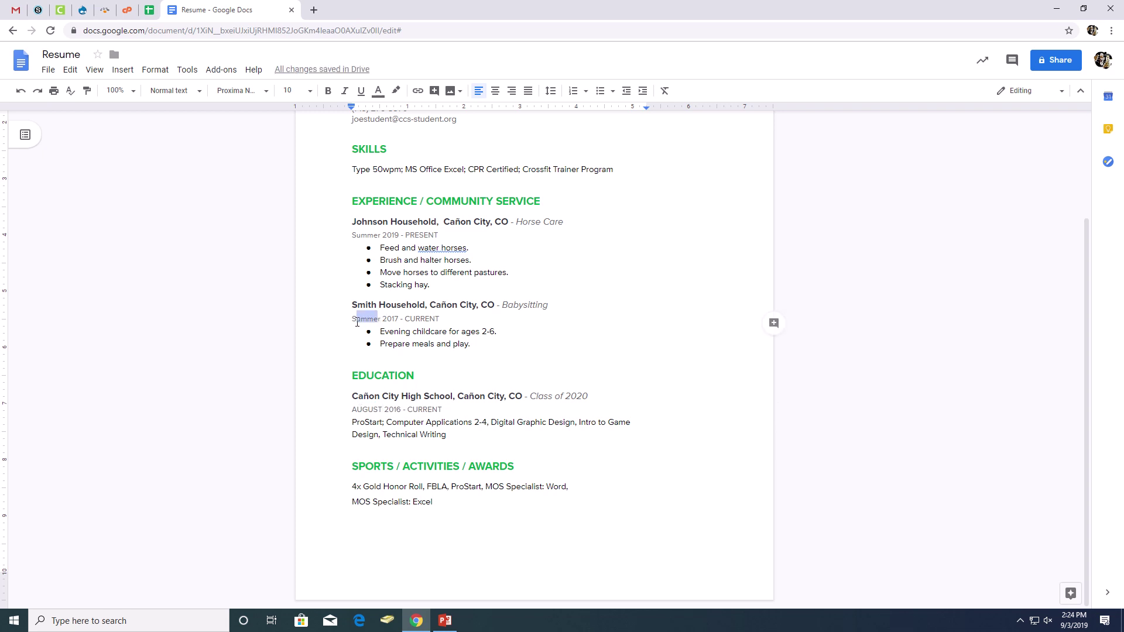
{"action": "type", "text": "S"}
{"action": "type", "text": "UMMER"}
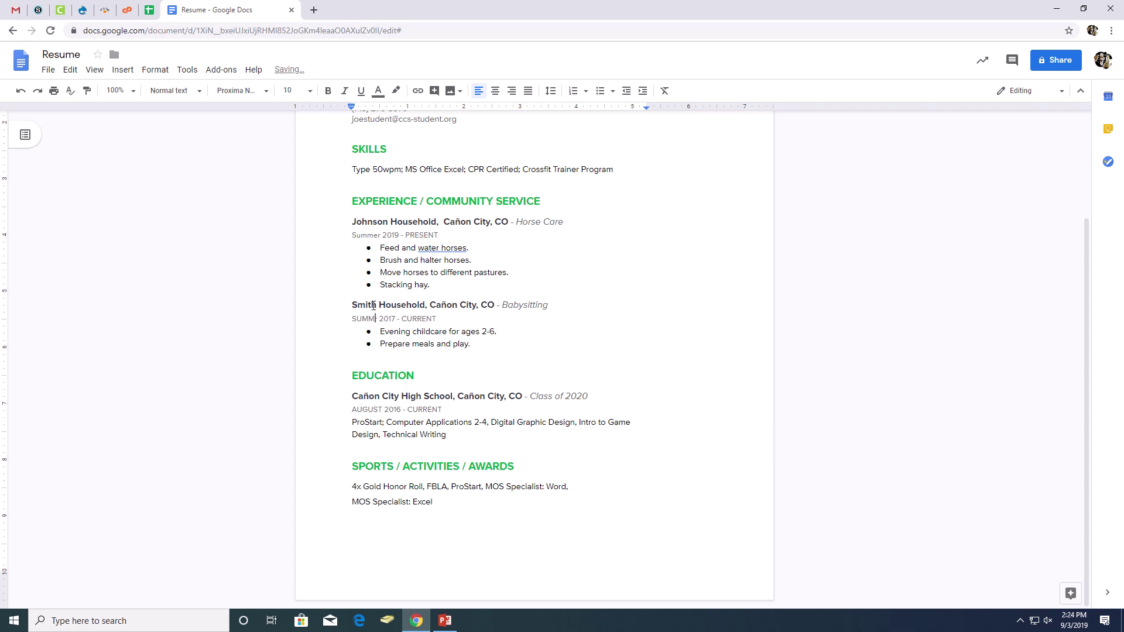
{"action": "key", "text": "BackSpace"}
{"action": "left_click_drag", "start_coordinate": [381, 236], "coordinate": [358, 239]}
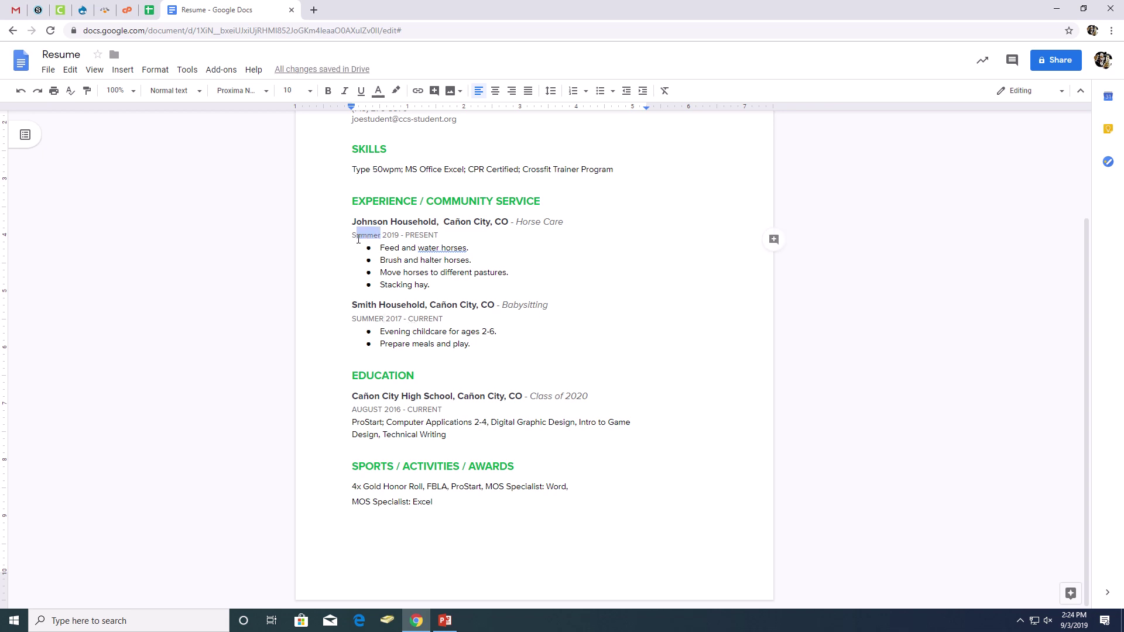
{"action": "type", "text": "UMMER"}
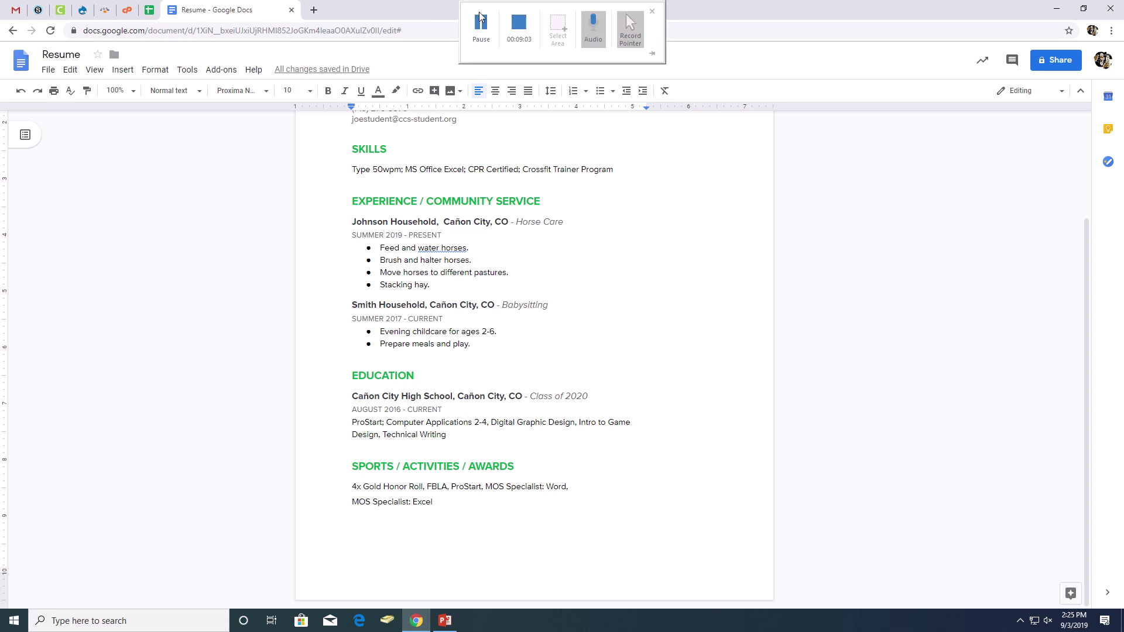
{"action": "left_click", "coordinate": [480, 22]}
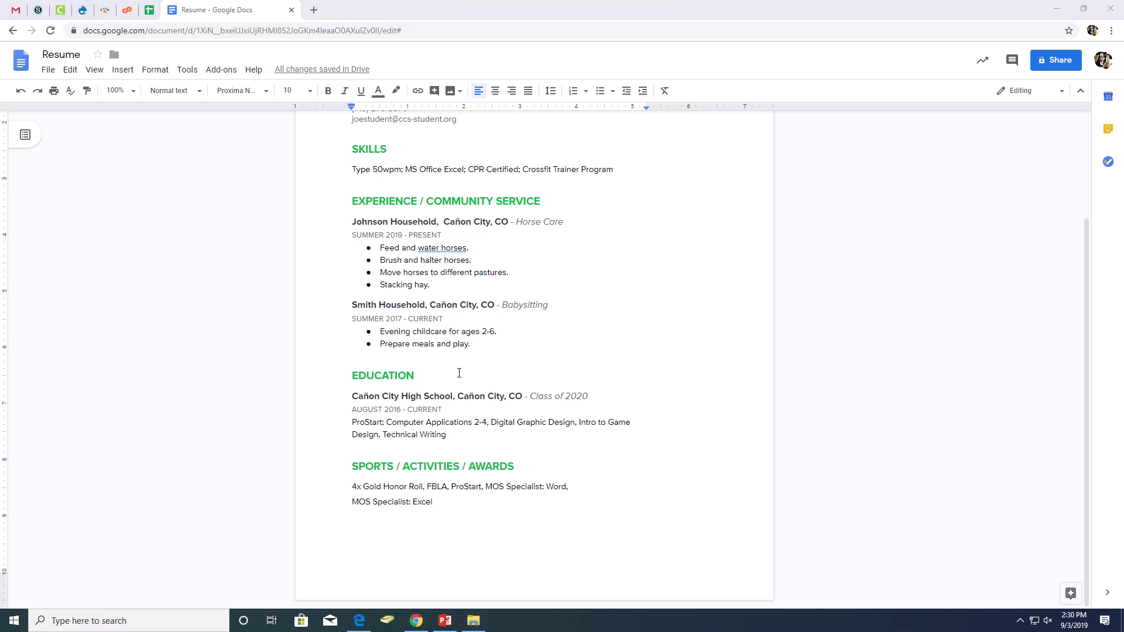
{"action": "left_click", "coordinate": [475, 344]}
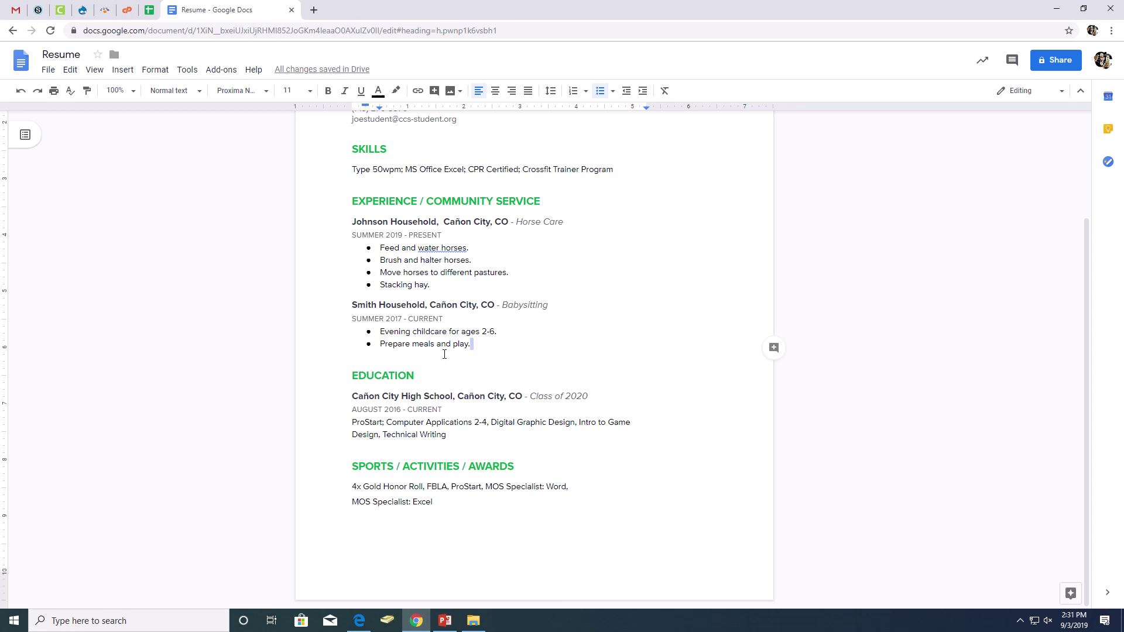
{"action": "key", "text": "Right"}
{"action": "scroll", "coordinate": [462, 461], "scroll_direction": "up", "scroll_amount": 1}
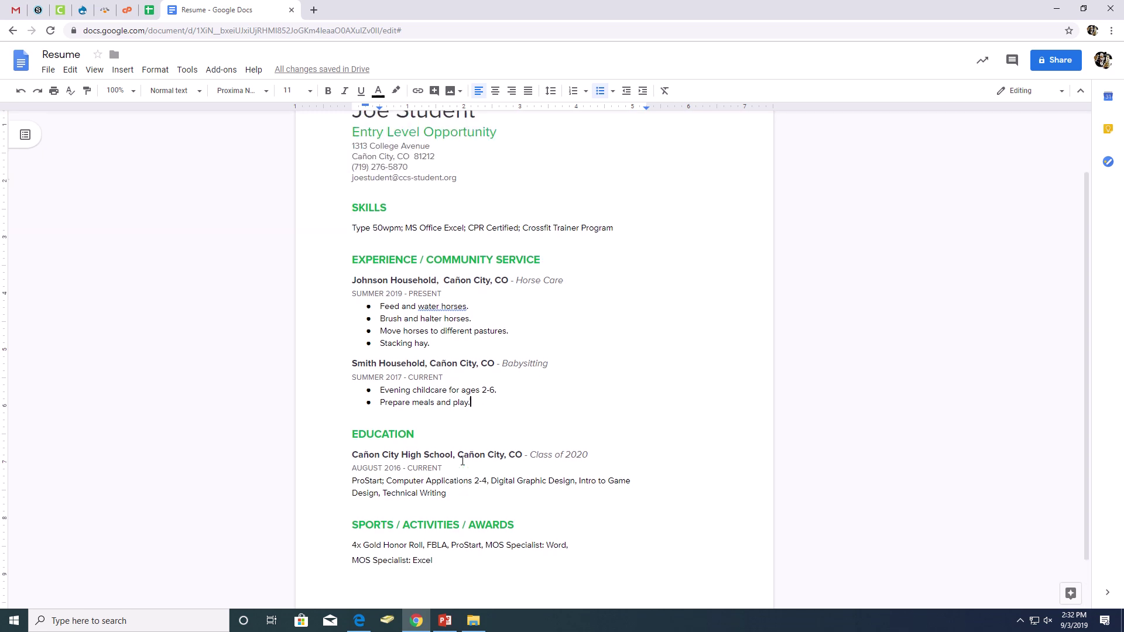
{"action": "scroll", "coordinate": [481, 409], "scroll_direction": "down", "scroll_amount": 1}
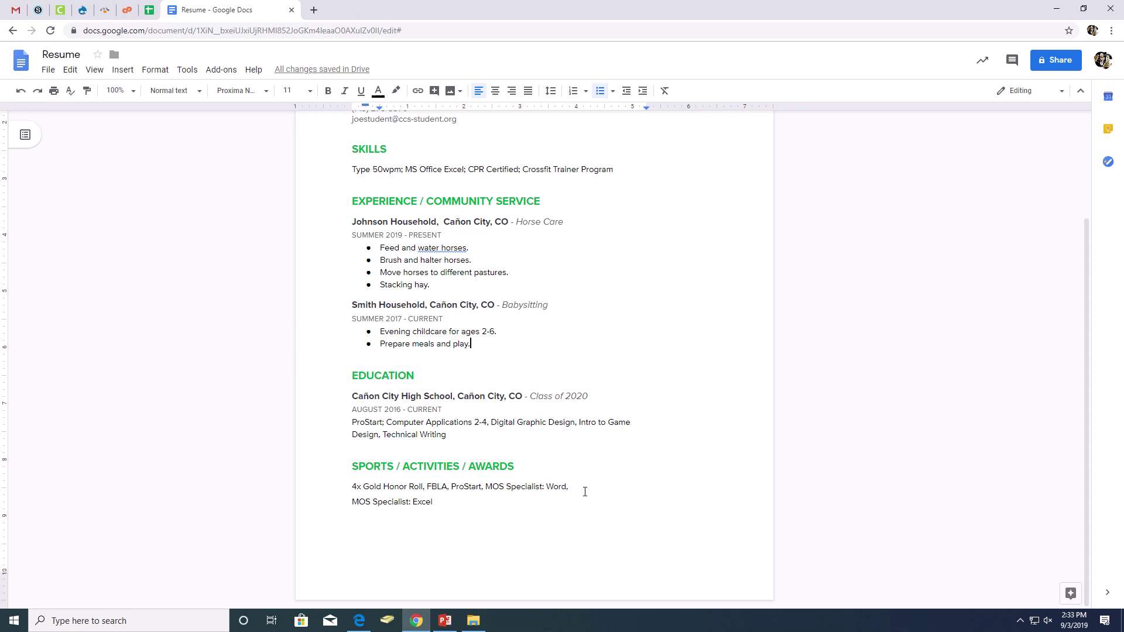
{"action": "scroll", "coordinate": [600, 467], "scroll_direction": "up", "scroll_amount": 3}
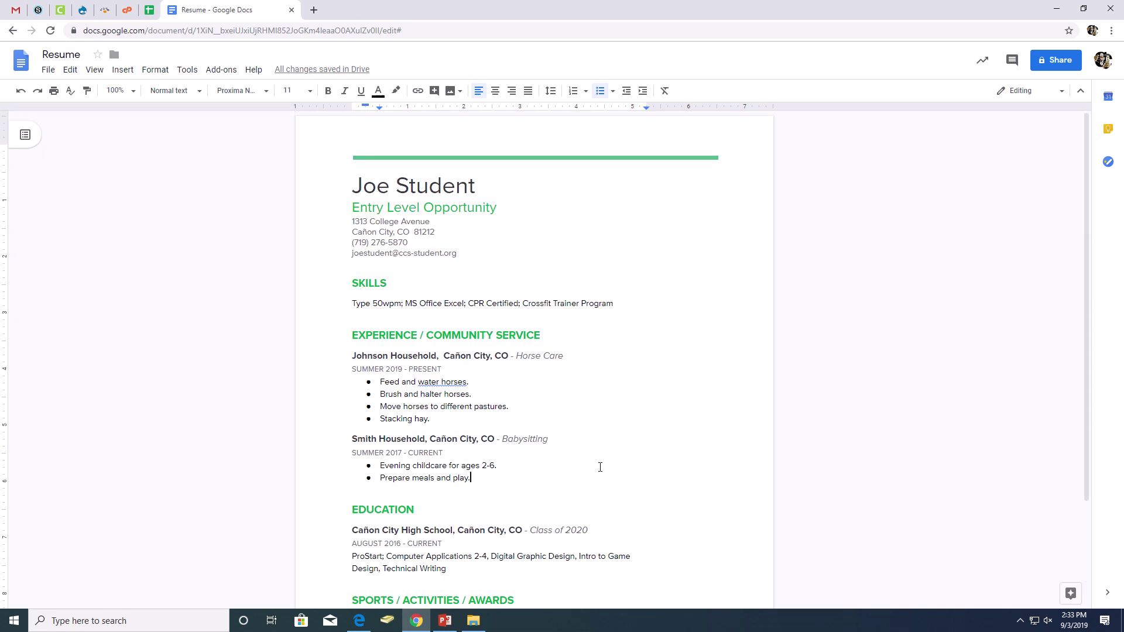
{"action": "scroll", "coordinate": [600, 467], "scroll_direction": "down", "scroll_amount": 2}
{"action": "scroll", "coordinate": [600, 448], "scroll_direction": "up", "scroll_amount": 2}
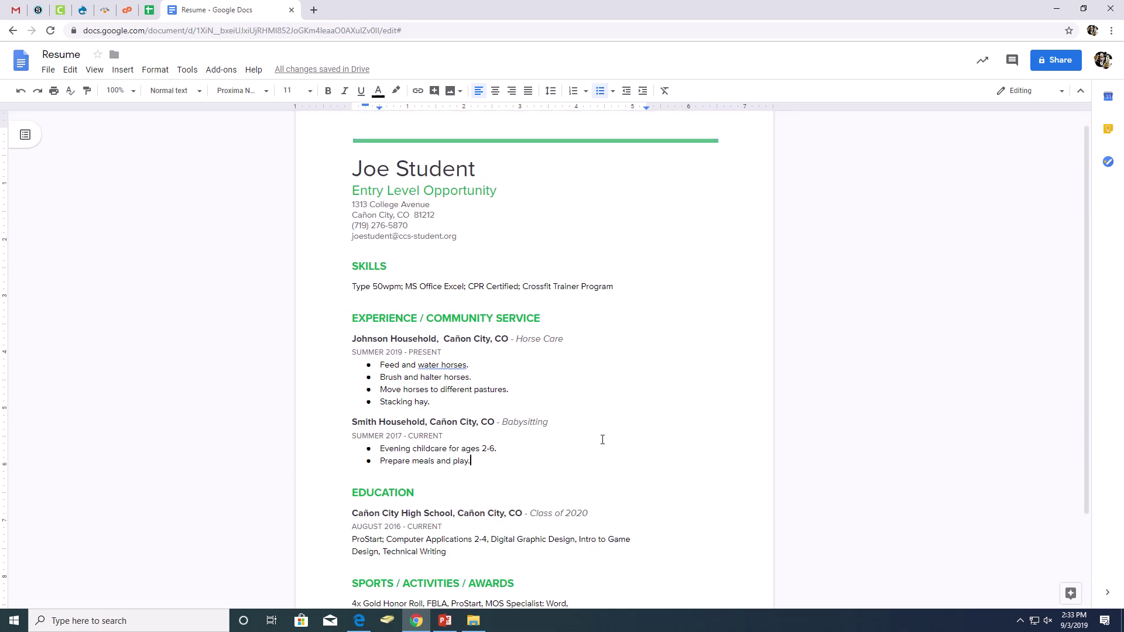
{"action": "scroll", "coordinate": [603, 391], "scroll_direction": "down", "scroll_amount": 2}
{"action": "scroll", "coordinate": [606, 385], "scroll_direction": "up", "scroll_amount": 1}
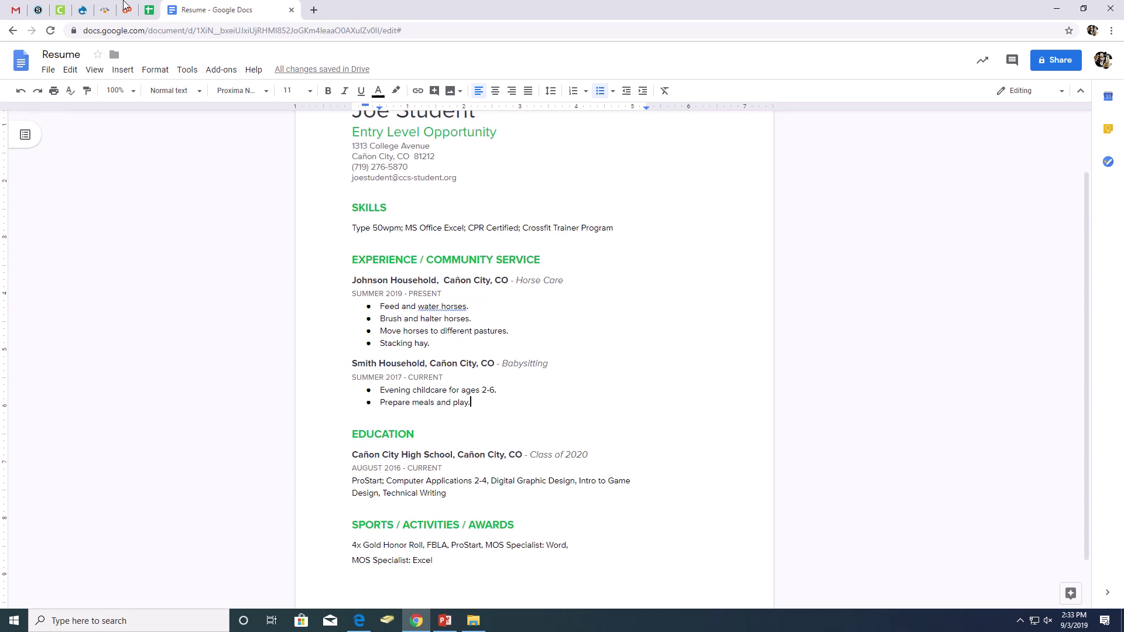
Show the File > Download format choices, from Microsoft Word (.docx) to PDF (.pdf).
{"action": "left_click", "coordinate": [70, 70]}
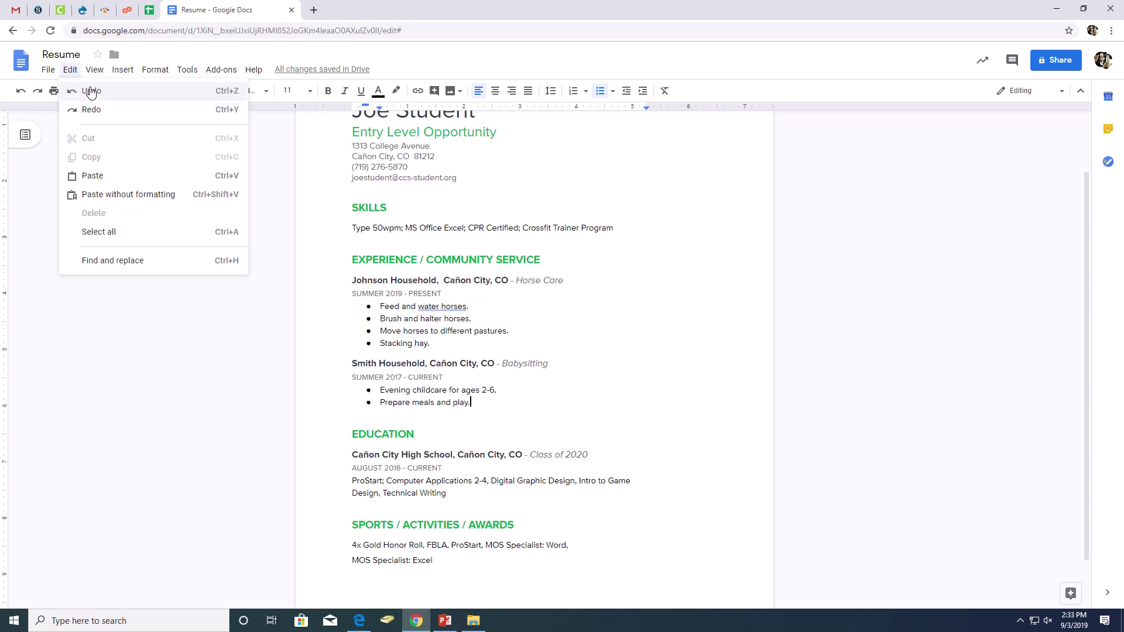
{"action": "mouse_move", "coordinate": [50, 72]}
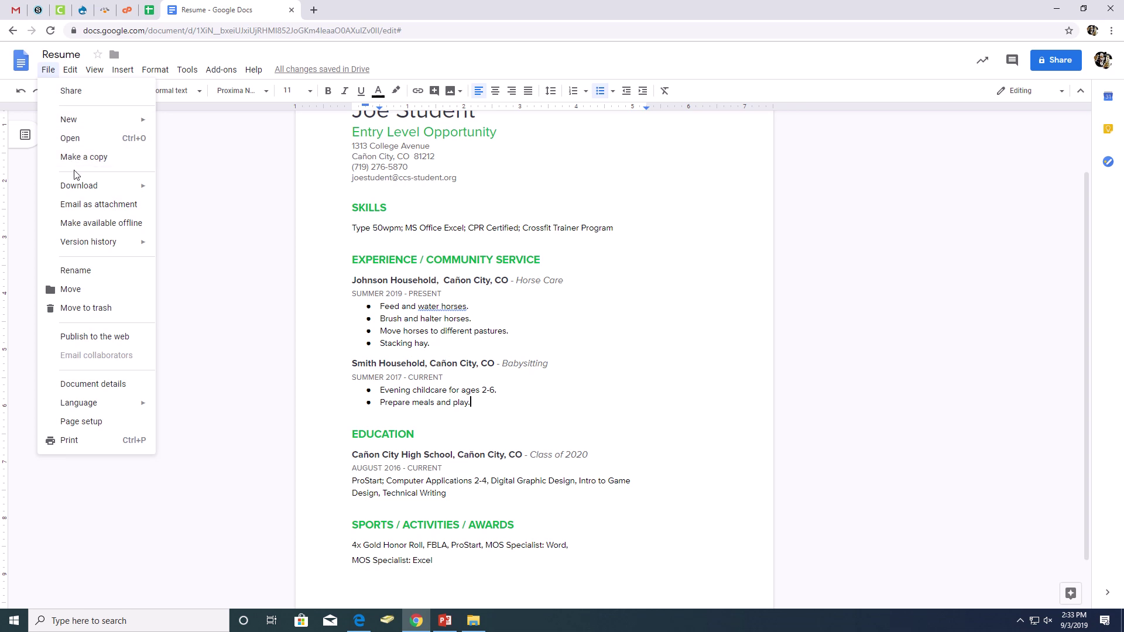
{"action": "mouse_move", "coordinate": [77, 189]}
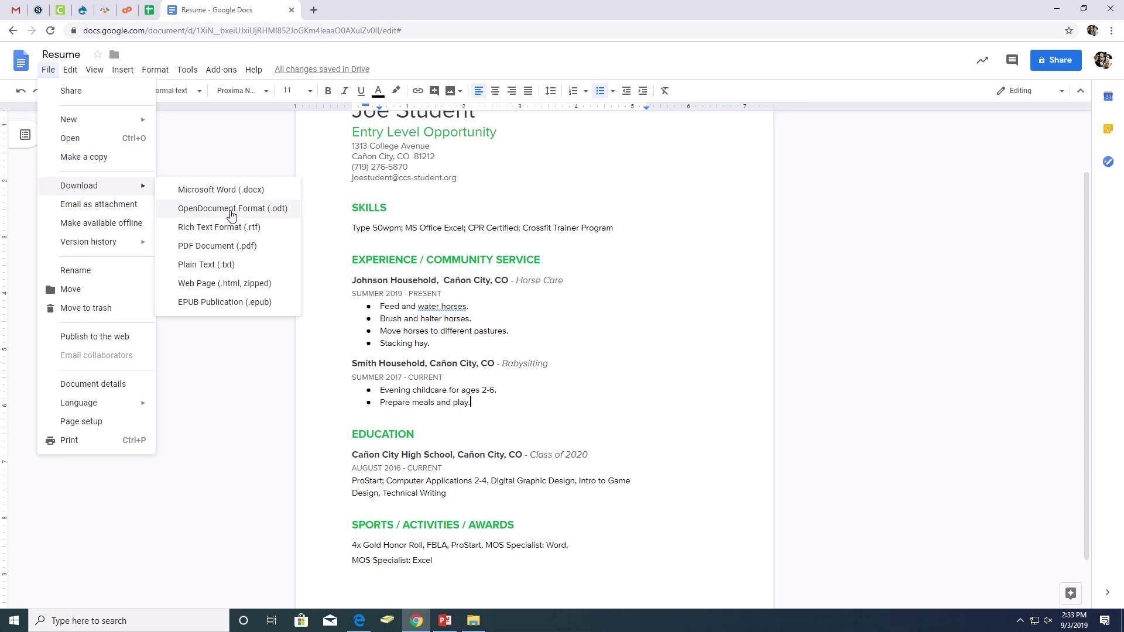